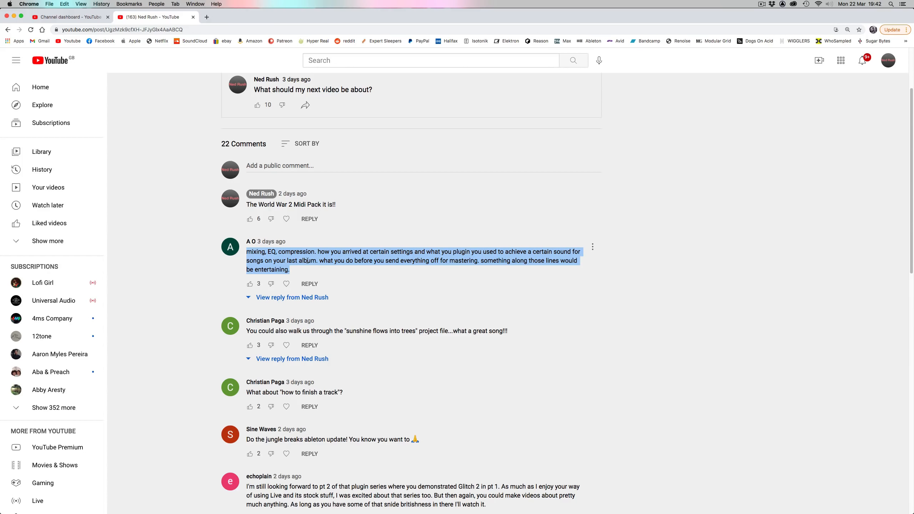
- Switch to Ableton Live and play the Sunshine Flows into trees arrangement from the start
key(super+Tab)
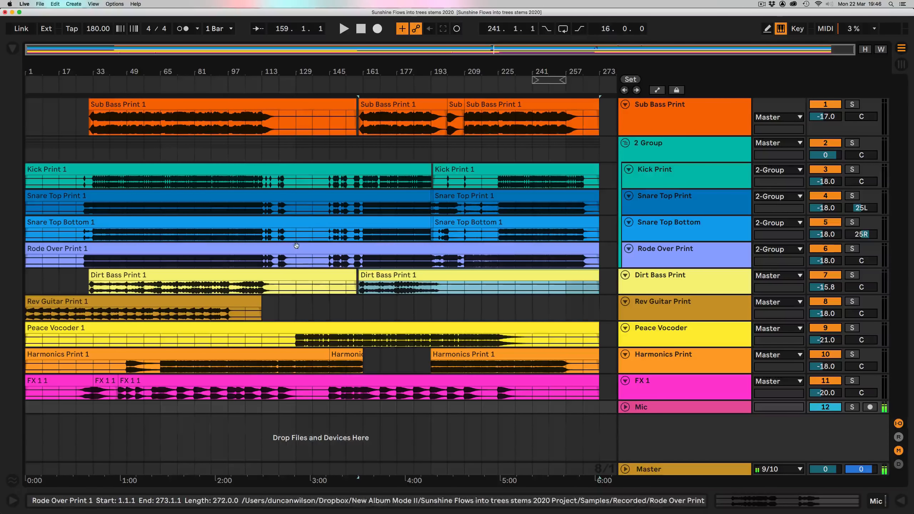
click(361, 29)
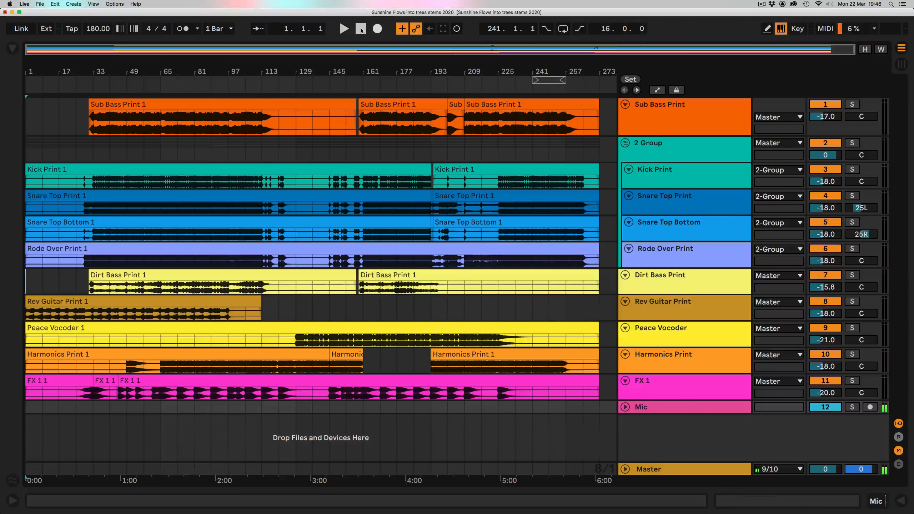
key(space)
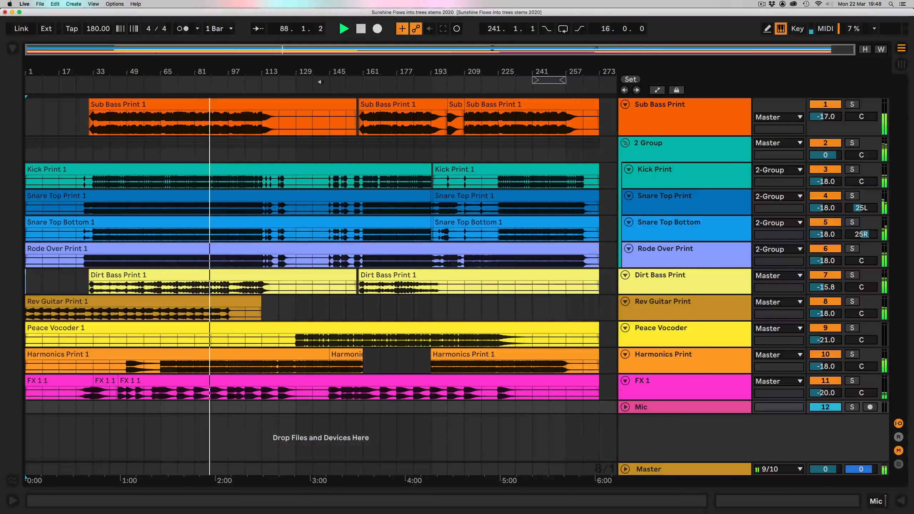
click(298, 208)
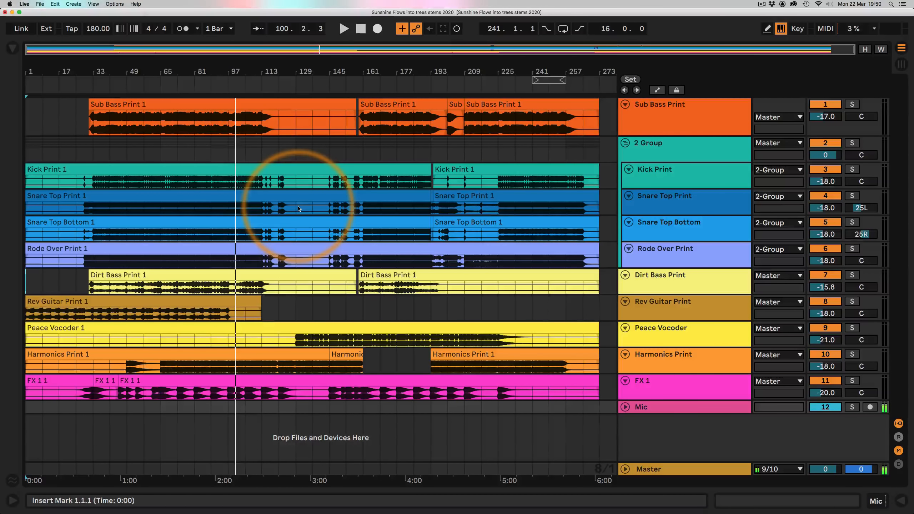
mouse_move(347, 133)
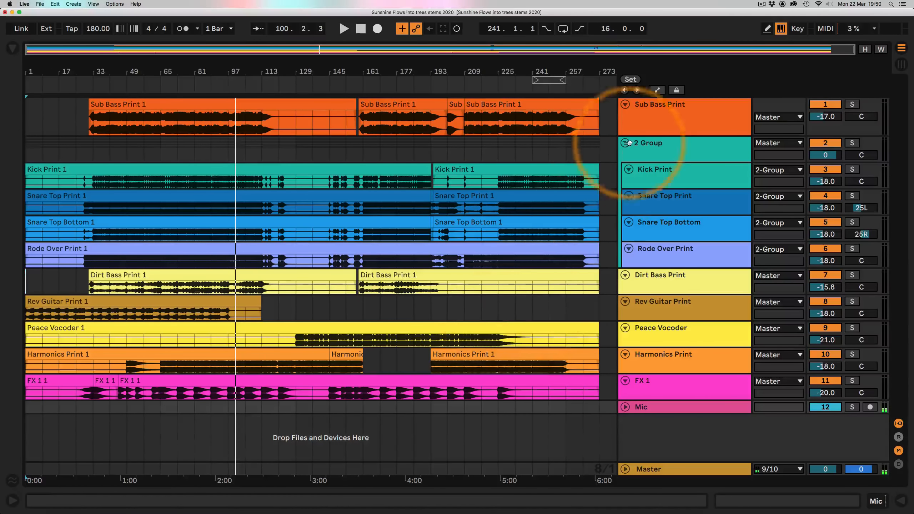
- Enlarge the Sub Bass Print track and inspect its waveform closely around bar 256, returning to the full arrangement view
drag(622, 137, 593, 281)
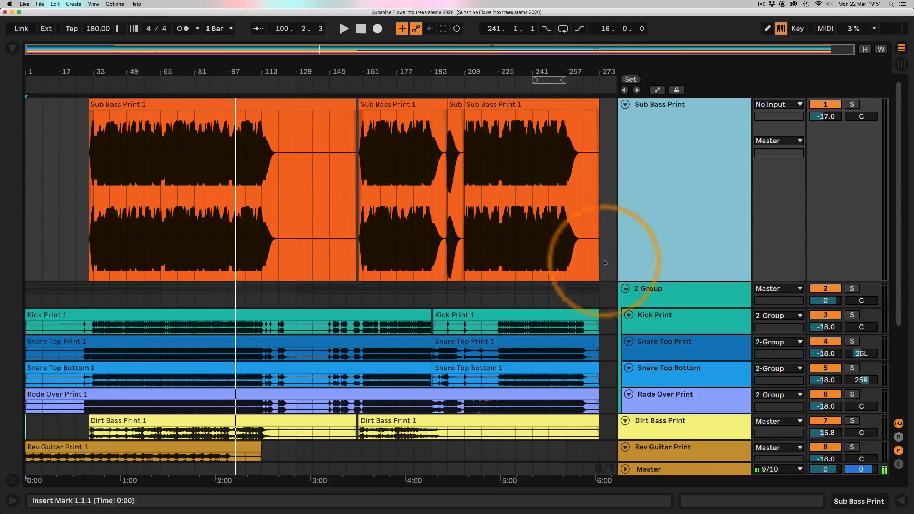
drag(563, 70, 449, 146)
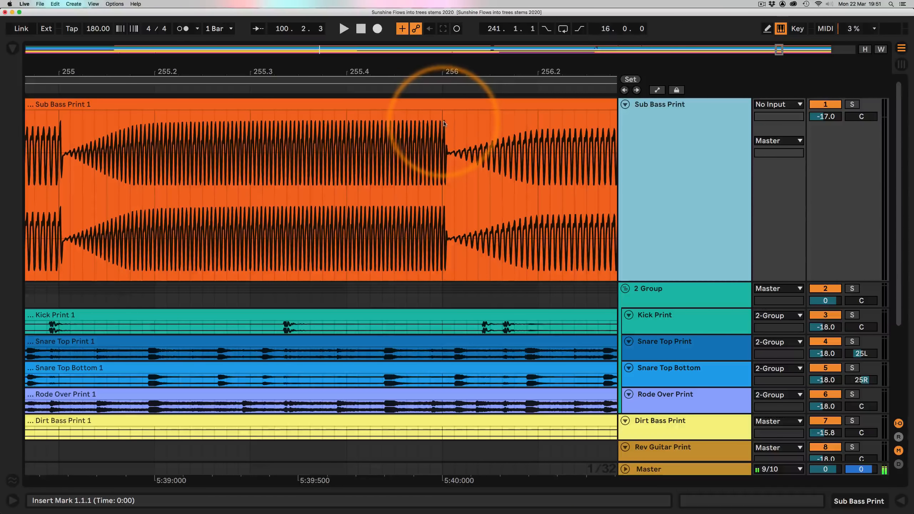
click(445, 72)
drag(445, 72, 414, 72)
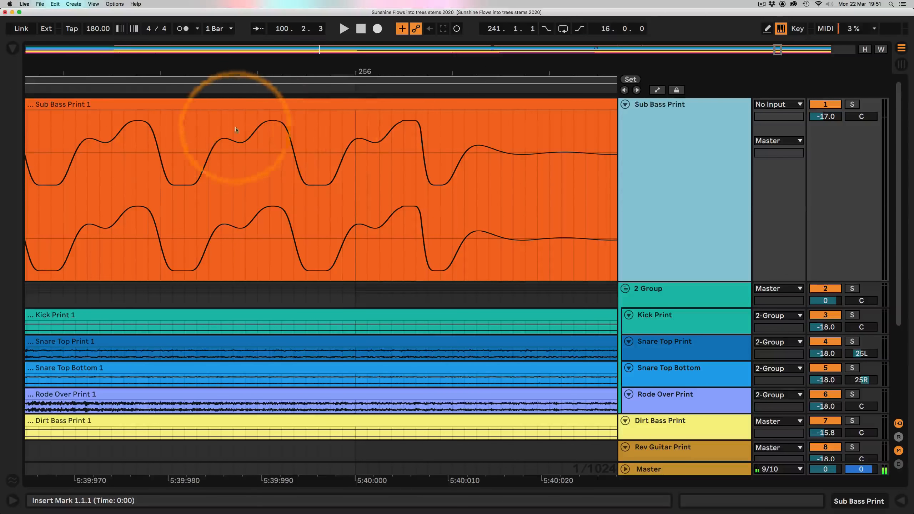
key(w)
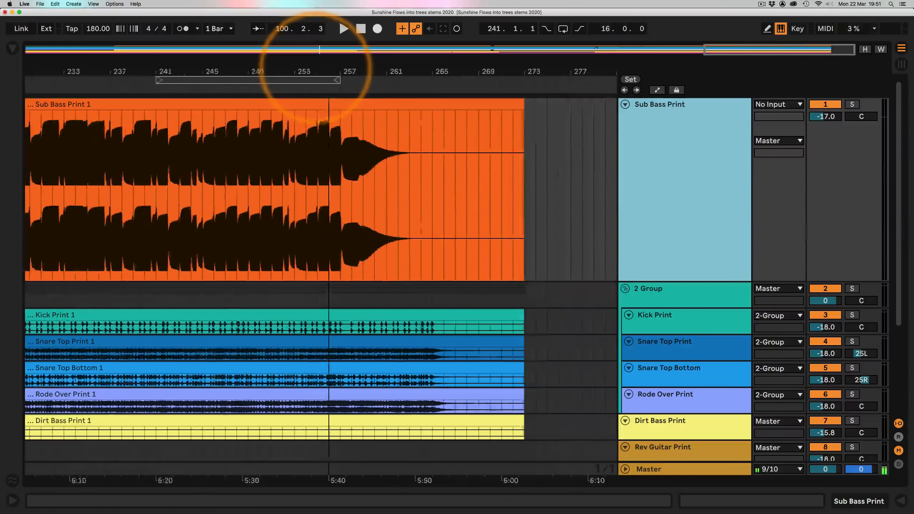
- Enlarge the Peace Vocoder track to examine its waveform and shrink the track back to its compact height
scroll(604, 215, down, 5)
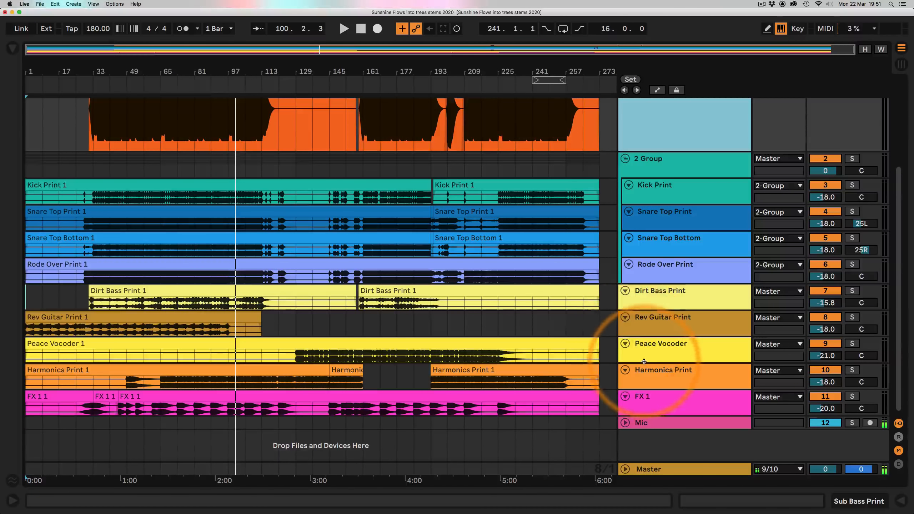
drag(643, 362, 624, 456)
drag(491, 49, 509, 42)
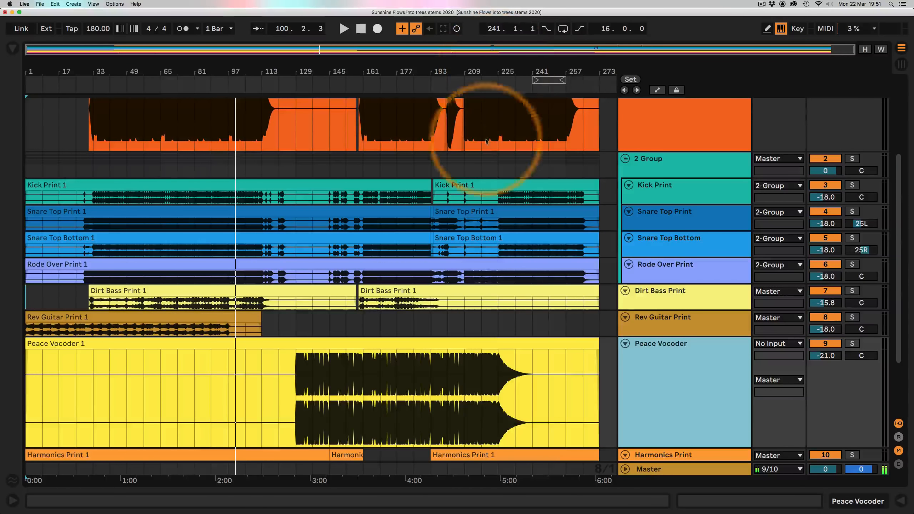
drag(634, 444, 633, 361)
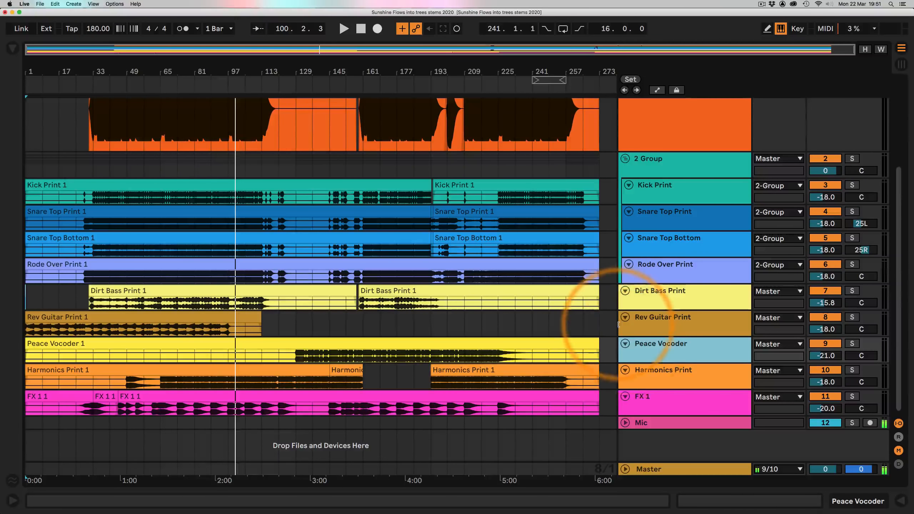
- Review the track volume faders in Session View and return to the Arrangement View
click(900, 64)
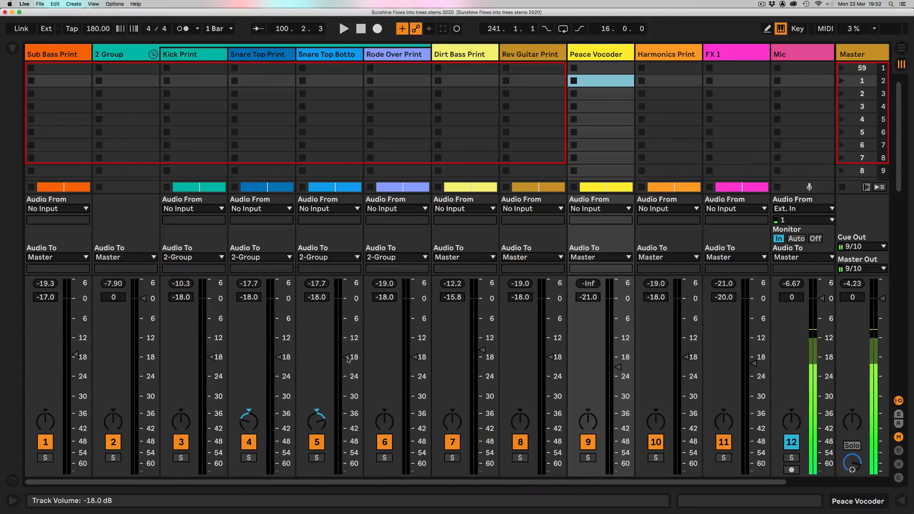
click(901, 48)
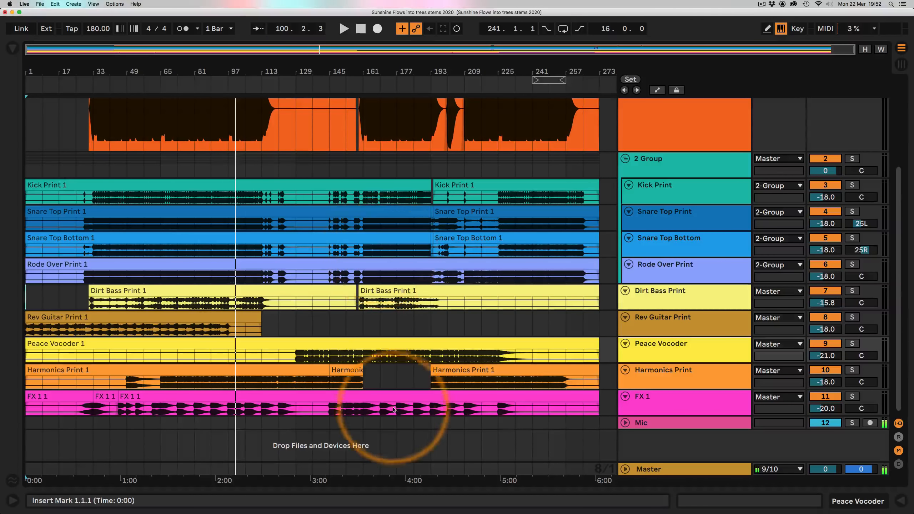
scroll(356, 316, up, 5)
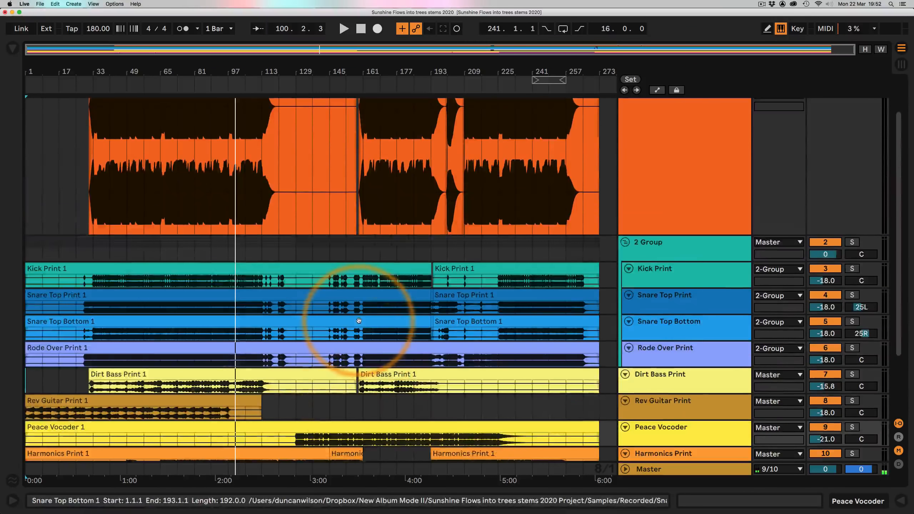
- Go through the tracks in Session View, selecting Kick, Dirt Bass, Rev Guitar, Peace Vocoder, Harmonics and FX 1 in turn
click(901, 64)
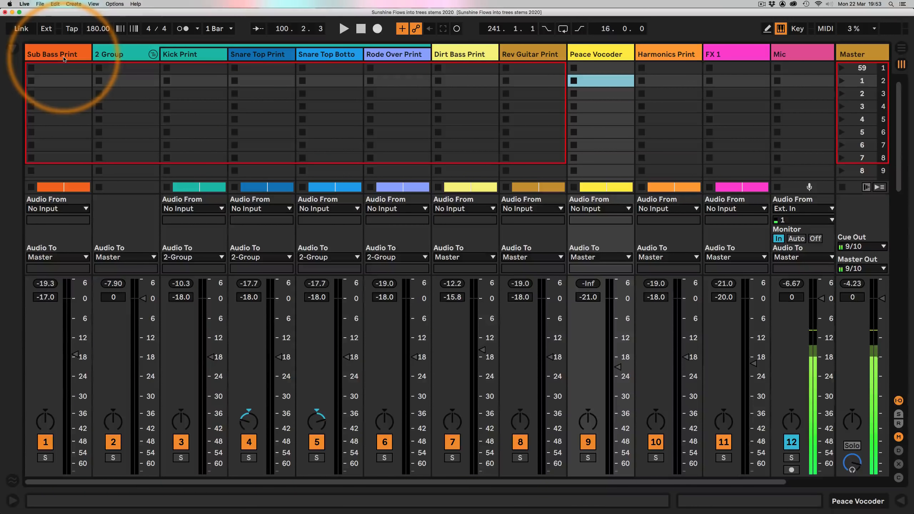
click(201, 54)
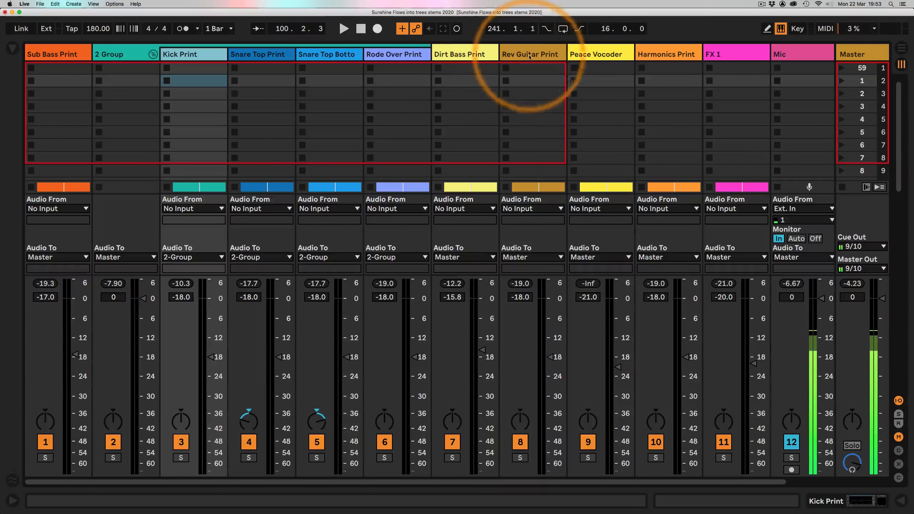
click(454, 58)
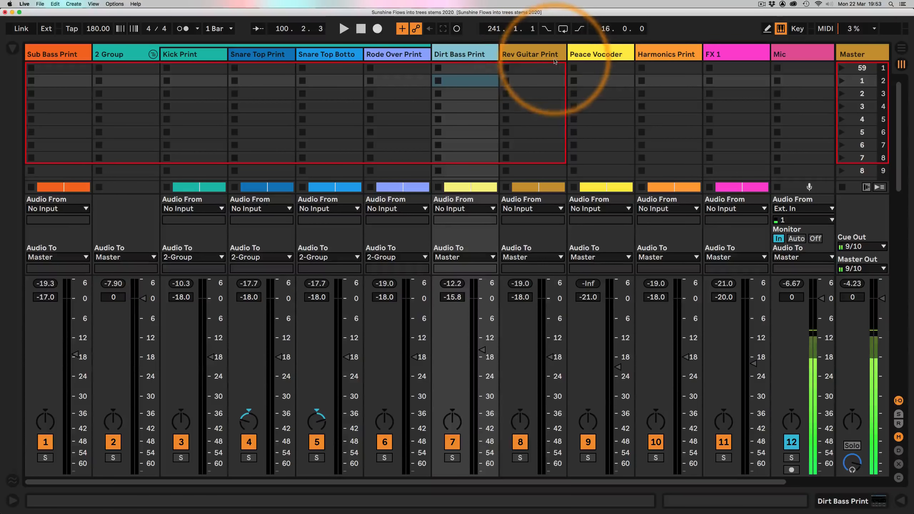
click(539, 55)
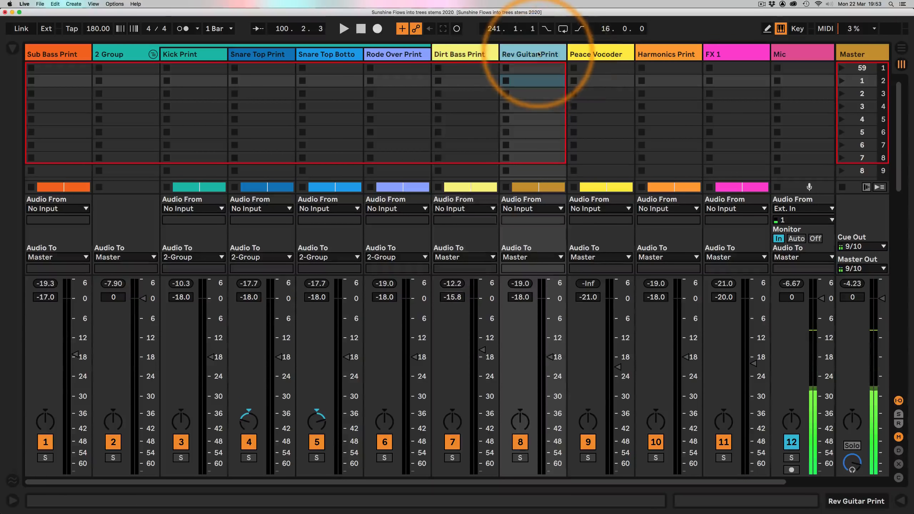
click(598, 59)
click(661, 56)
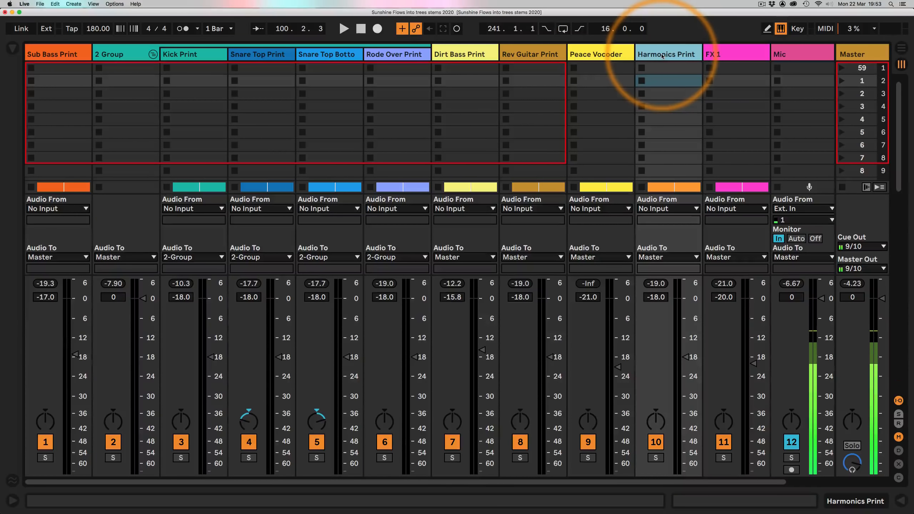
click(727, 53)
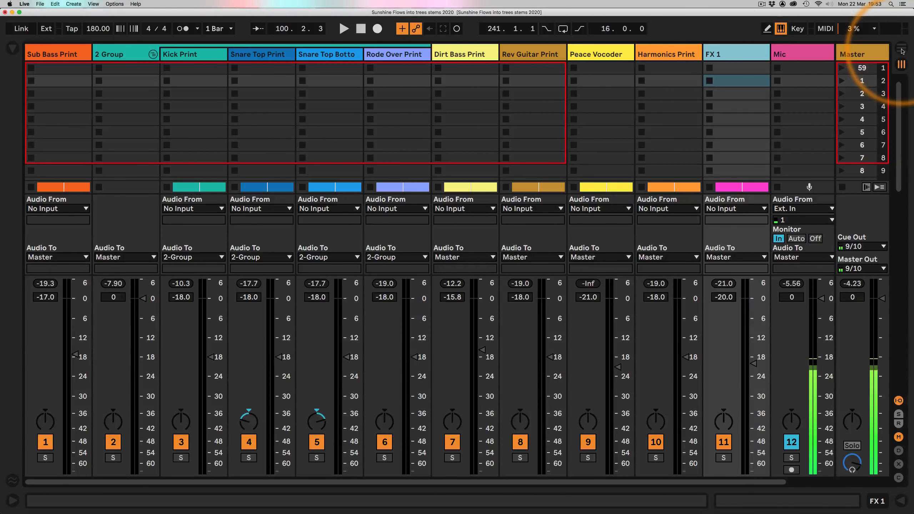
- Solo the Mic and Rev Guitar Print tracks and listen to the guitar's opening bars, ending in the Arrangement View
click(520, 458)
click(519, 458)
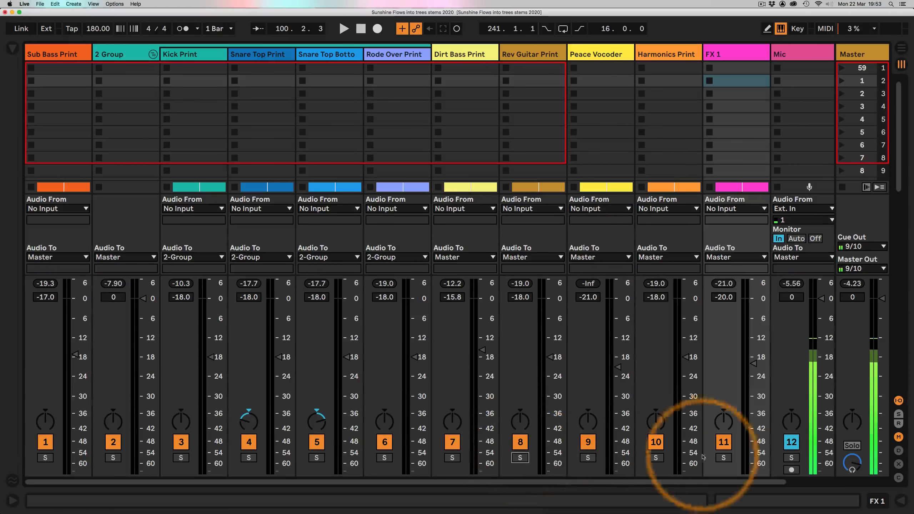
click(791, 457)
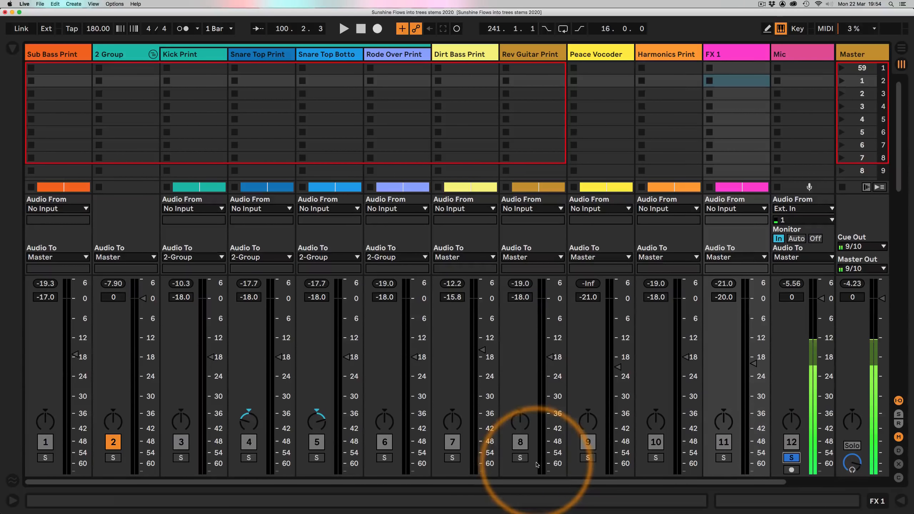
click(519, 458)
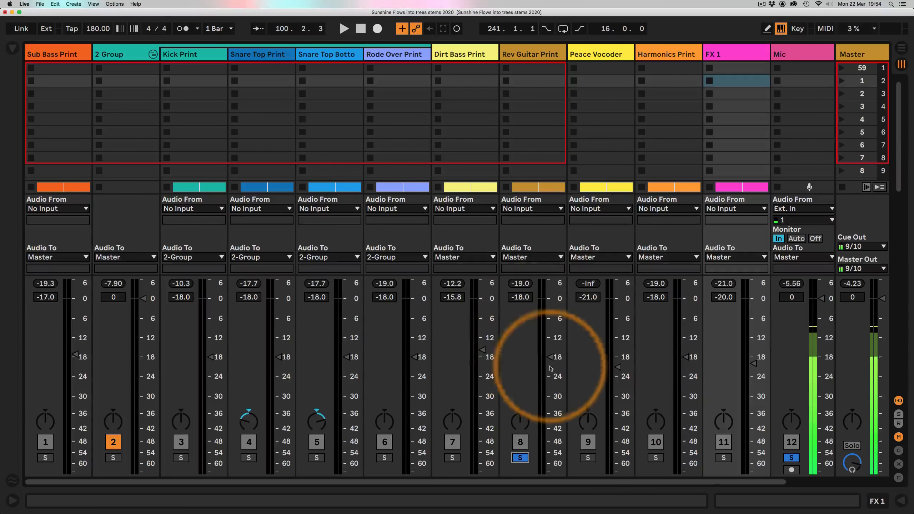
key(space)
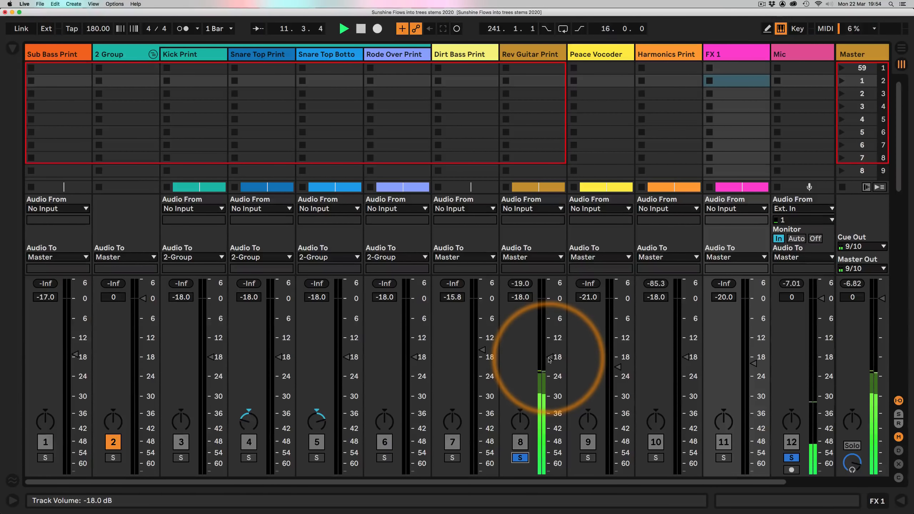
click(901, 48)
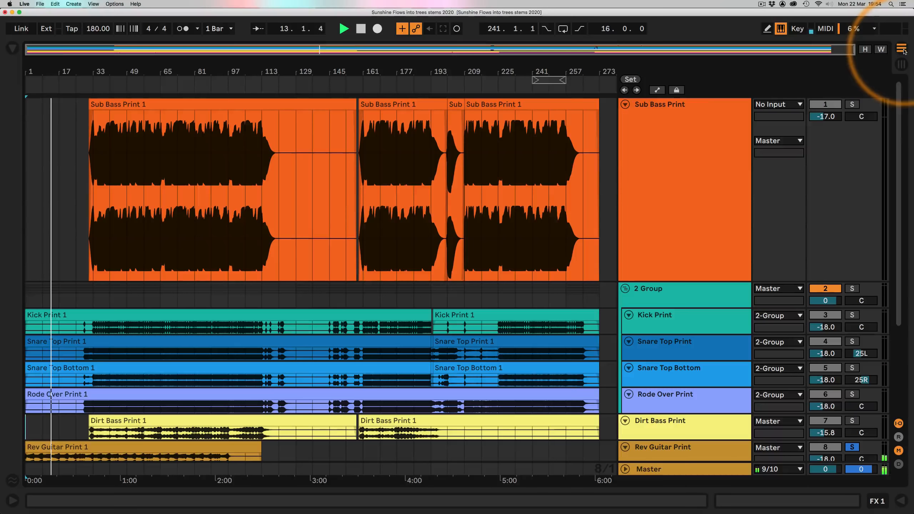
scroll(61, 265, down, 5)
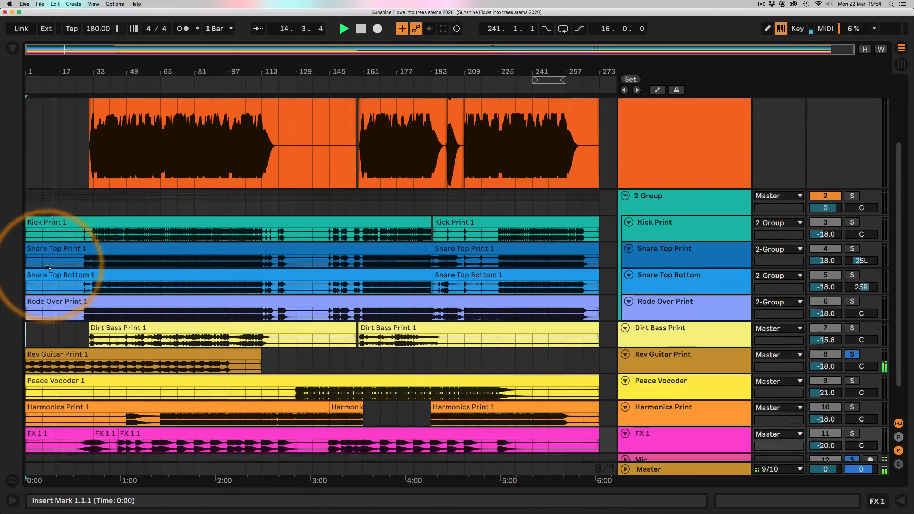
key(space)
- Split the Rev Guitar Print clip at bar 33 and reverse the section from bar 1 to bar 33
mouse_move(31, 71)
mouse_down()
mouse_move(31, 108)
mouse_move(31, 77)
mouse_move(31, 86)
mouse_up()
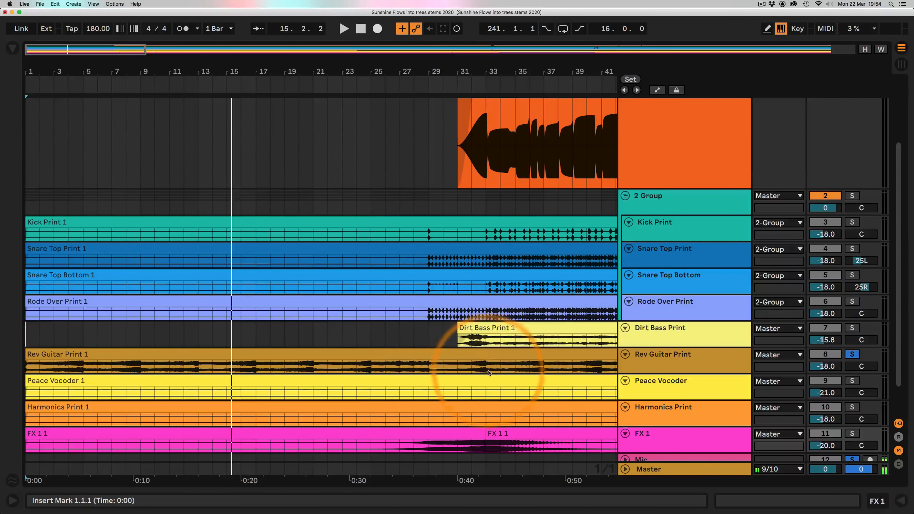
drag(485, 369, 21, 368)
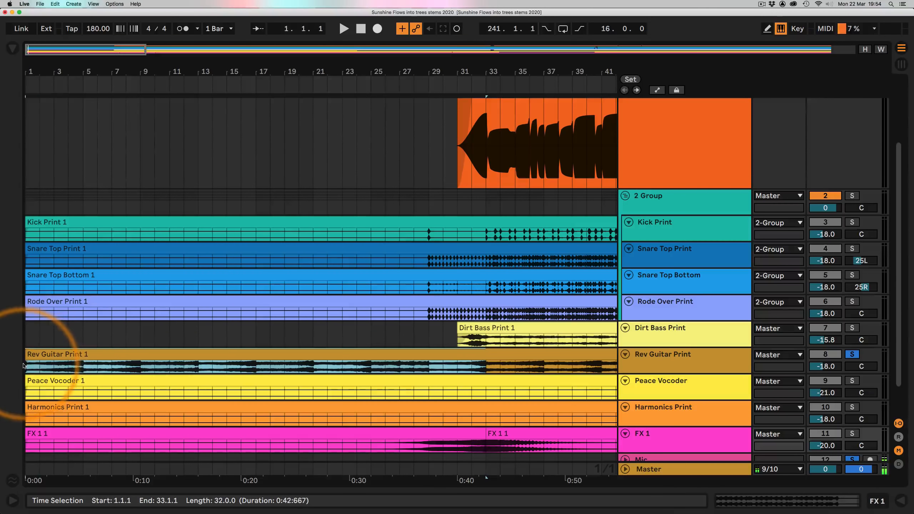
key(super+e)
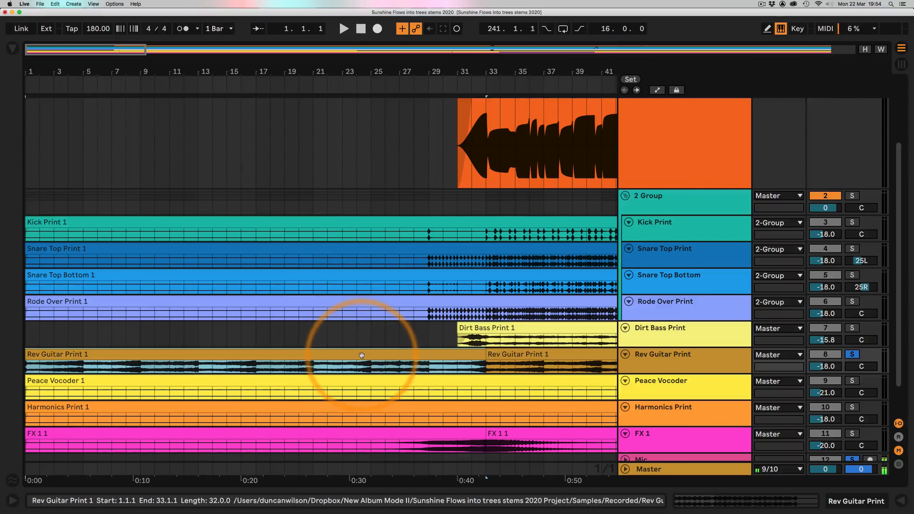
key(r)
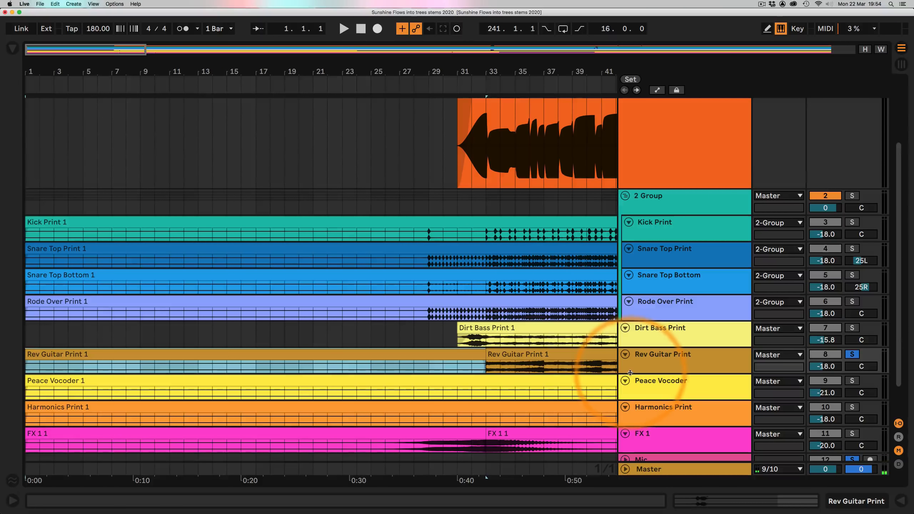
- Enlarge the Rev Guitar Print track, listen to the reversed section from bar 1, and select that clip
drag(630, 372, 628, 397)
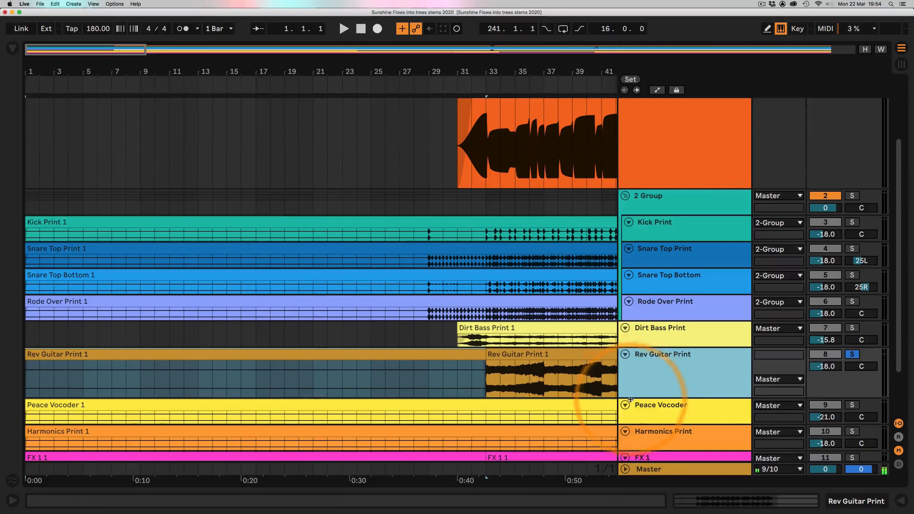
click(171, 382)
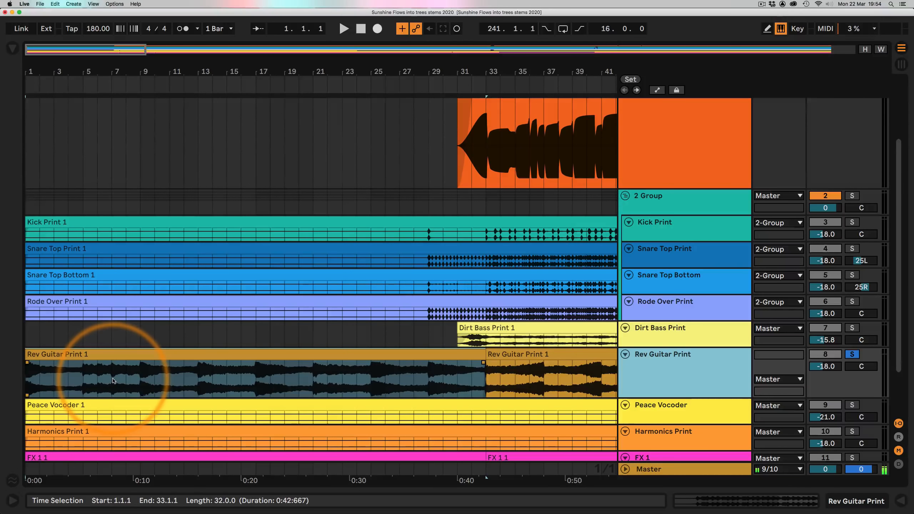
key(space)
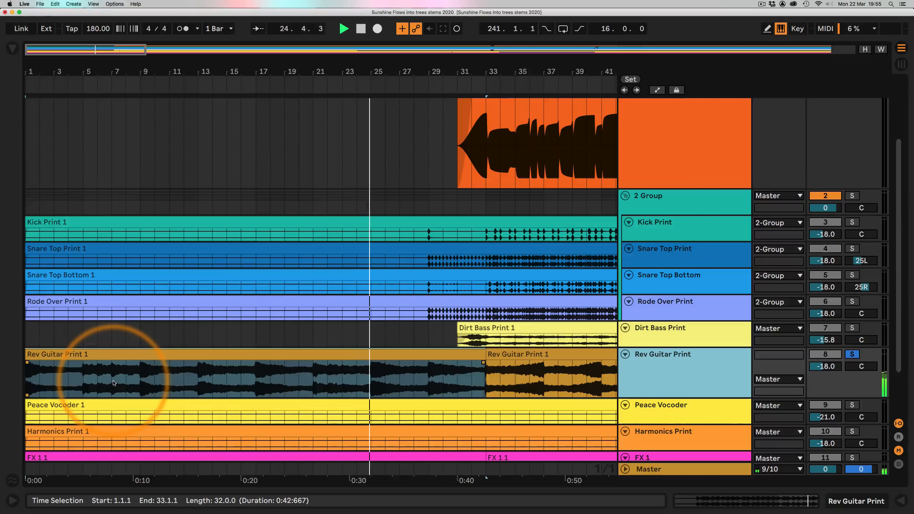
click(197, 353)
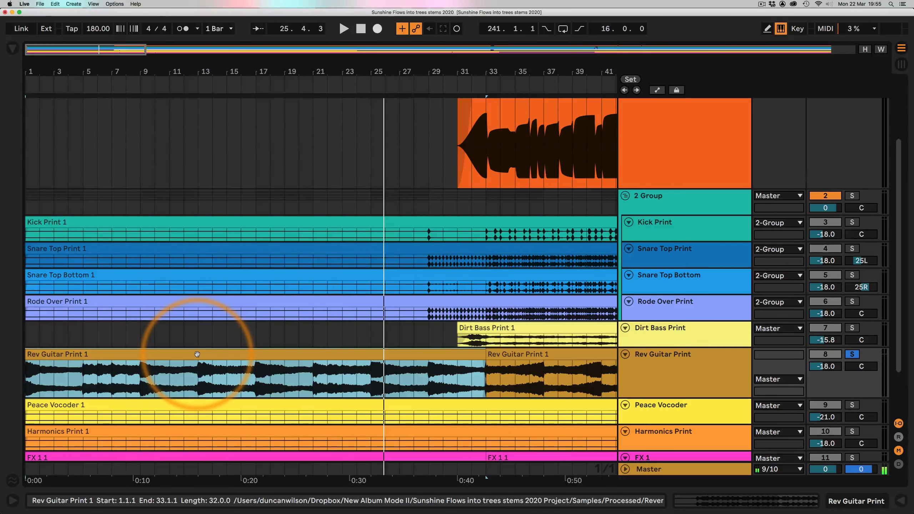
- Listen to the reversed Rev Guitar Print section from bar 1
click(27, 377)
key(space)
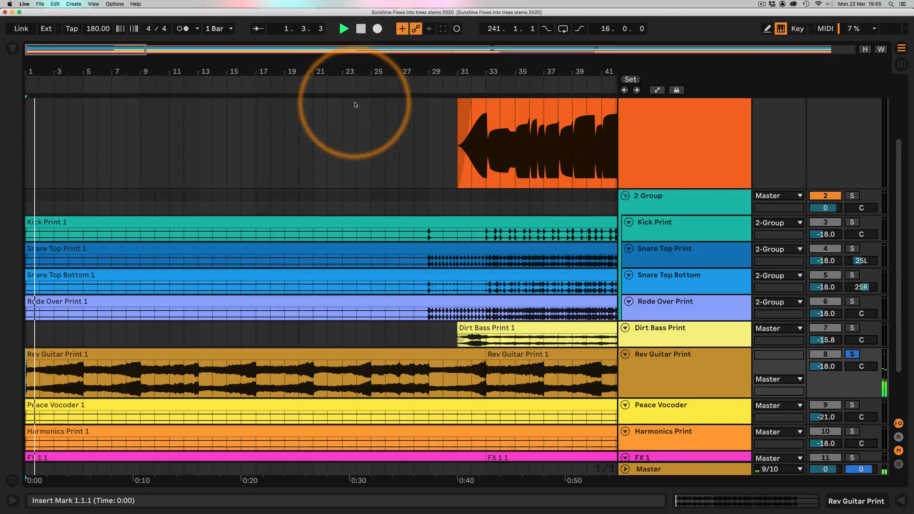
drag(345, 68, 370, 67)
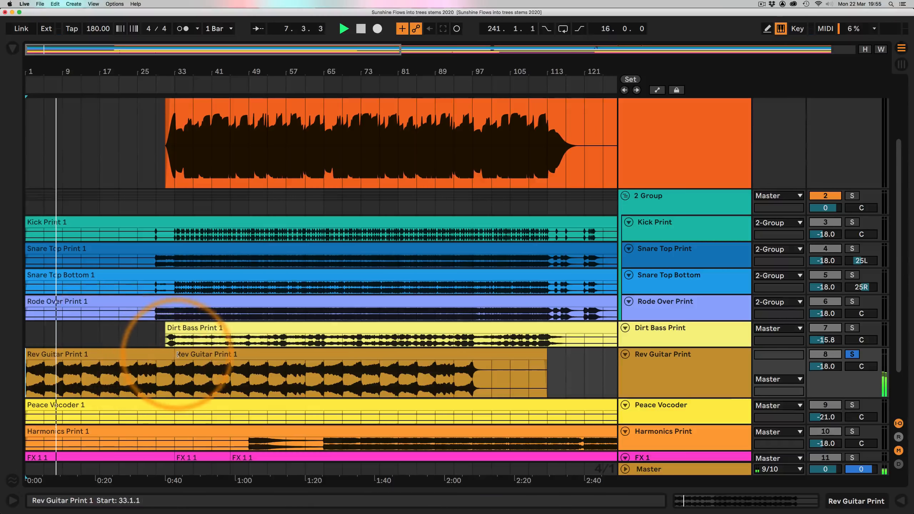
- Extend the start of the second Rev Guitar Print clip from bar 33 back to bar 1 over the reversed section, and stop playback
drag(175, 360, 81, 360)
drag(1, 359, 2, 361)
scroll(433, 262, down, 3)
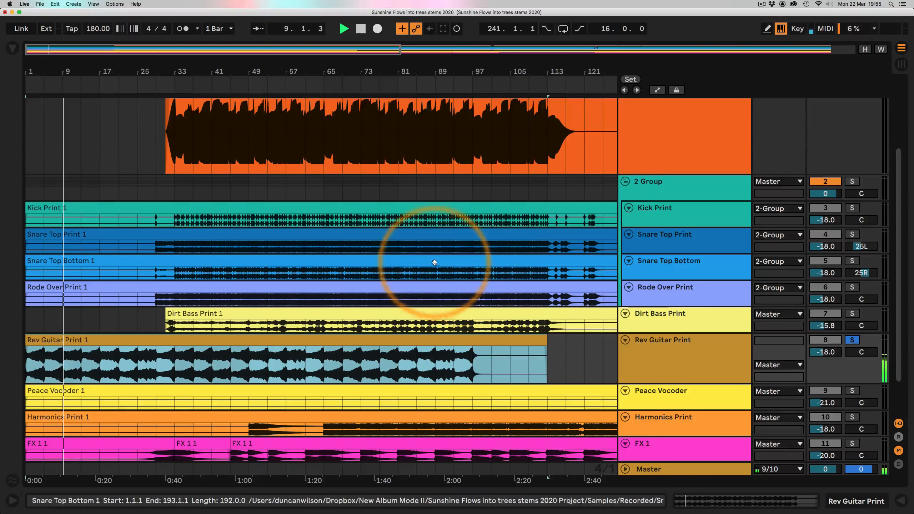
key(space)
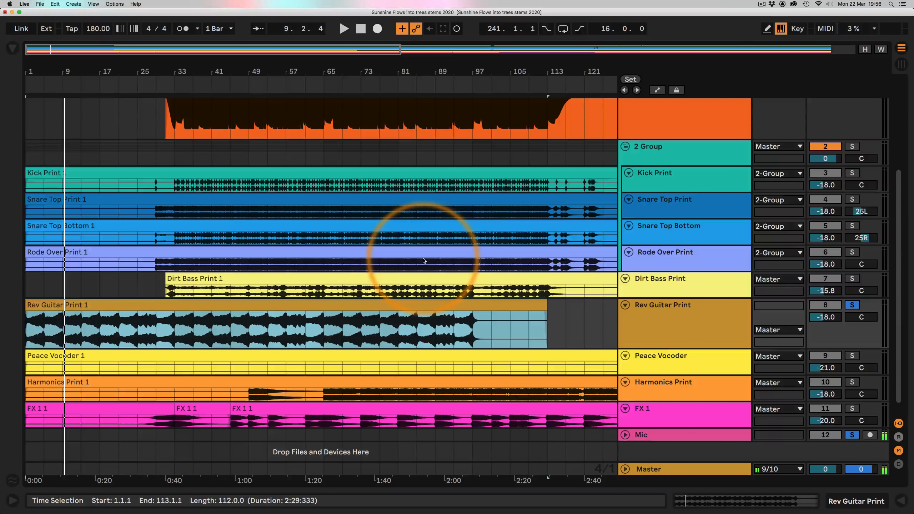
click(273, 318)
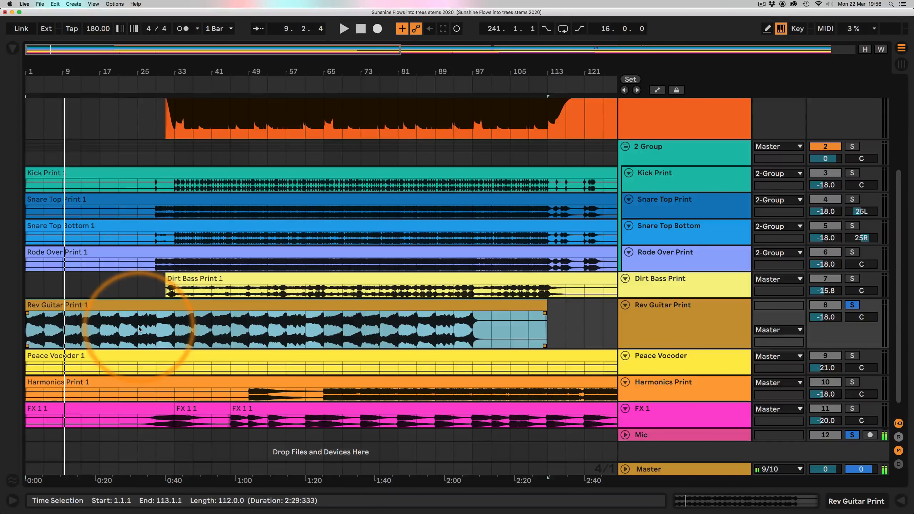
- Solo the 2 Group drum tracks in place of Rev Guitar Print and play the drums from bar 33
drag(221, 72, 218, 56)
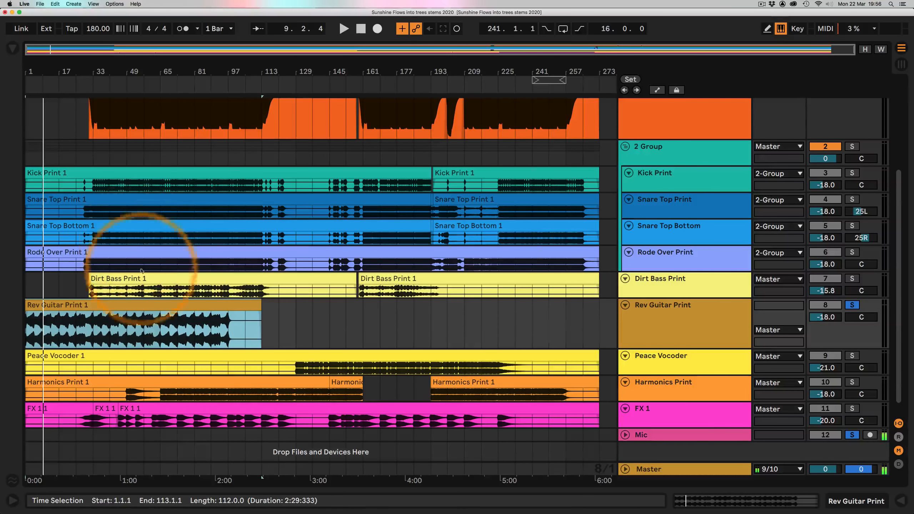
click(93, 161)
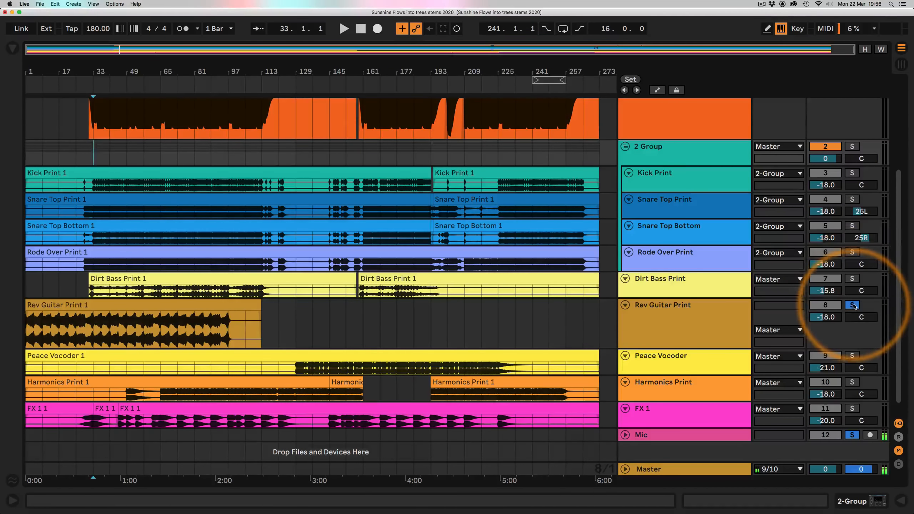
click(851, 146)
key(space)
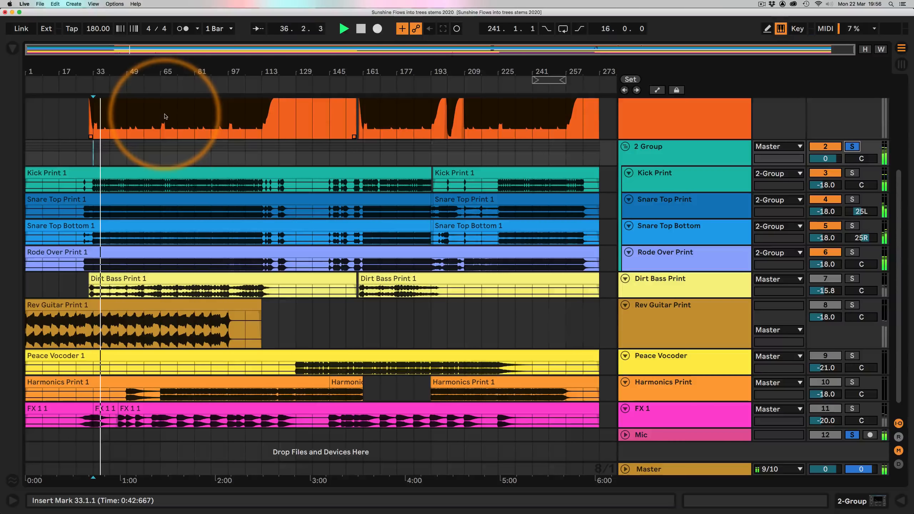
- Open the first Kick Print clip in the clip view and shrink that view so the drum tracks stay in sight
click(172, 177)
double_click(172, 177)
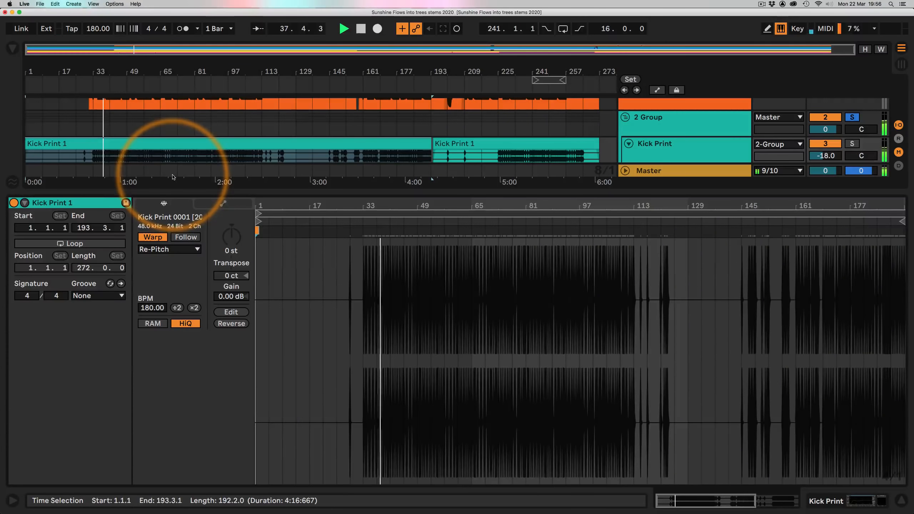
drag(172, 202, 124, 354)
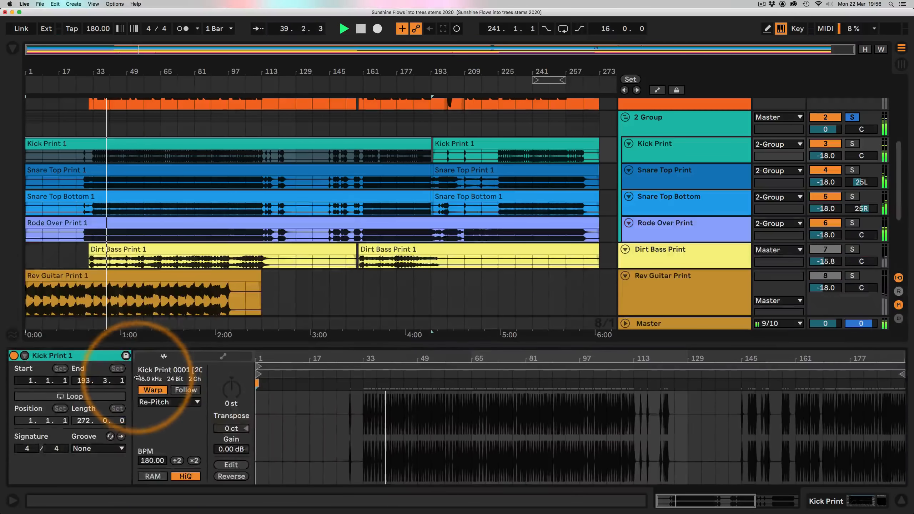
- Try the drum group at a tempo of 120 BPM, undo the tempo change, and replay the drums from bar 33
click(90, 30)
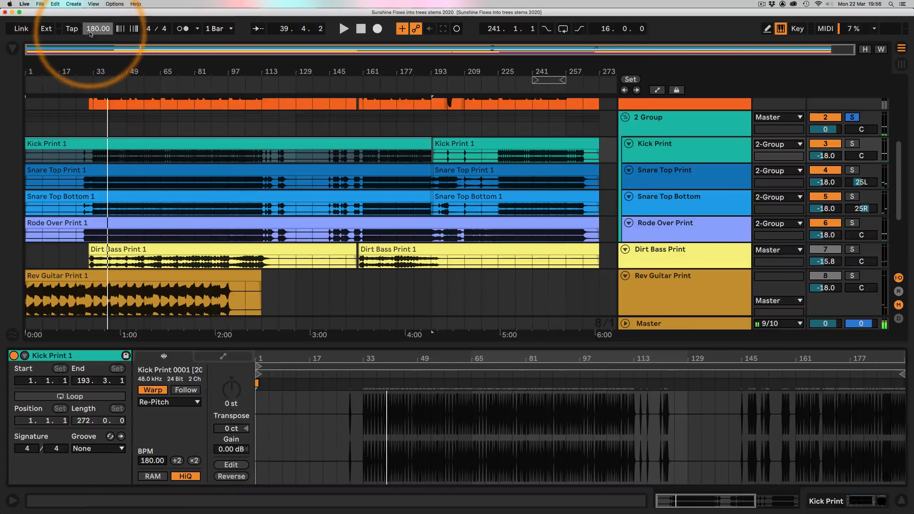
text(120)
key(space)
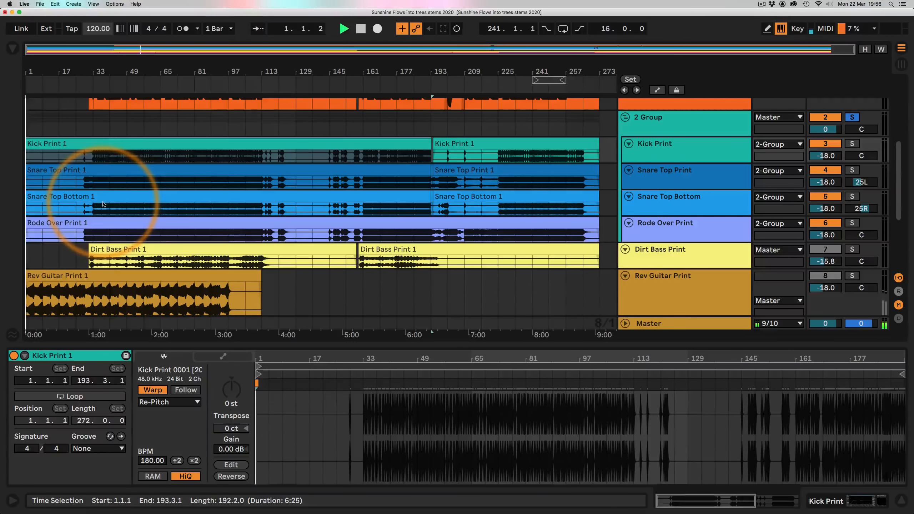
click(92, 158)
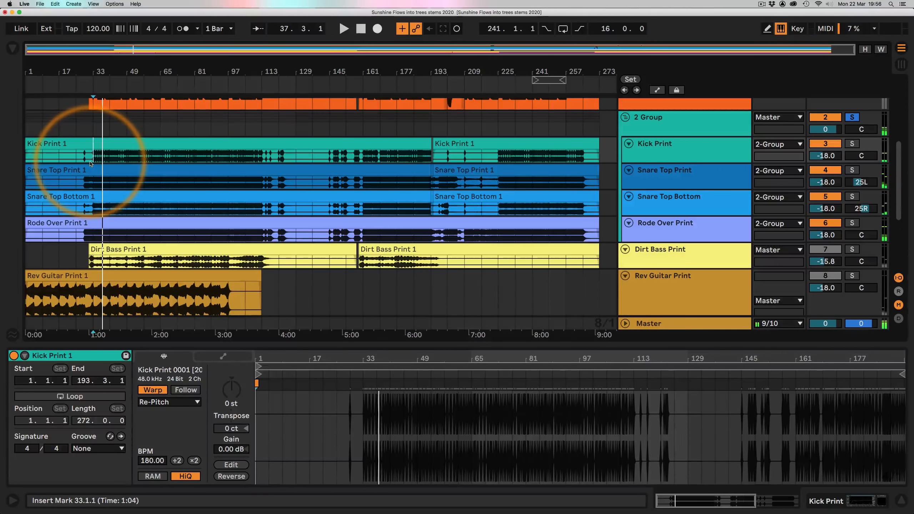
key(super+z)
key(space)
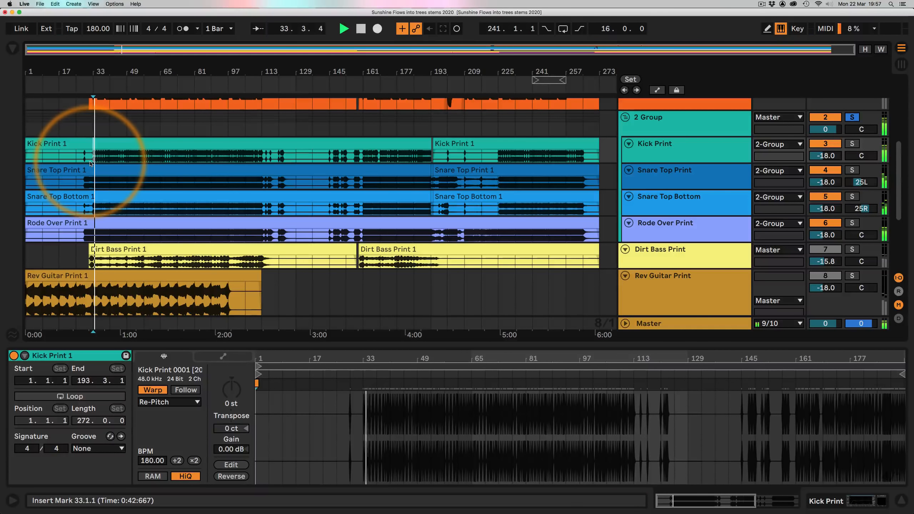
key(space)
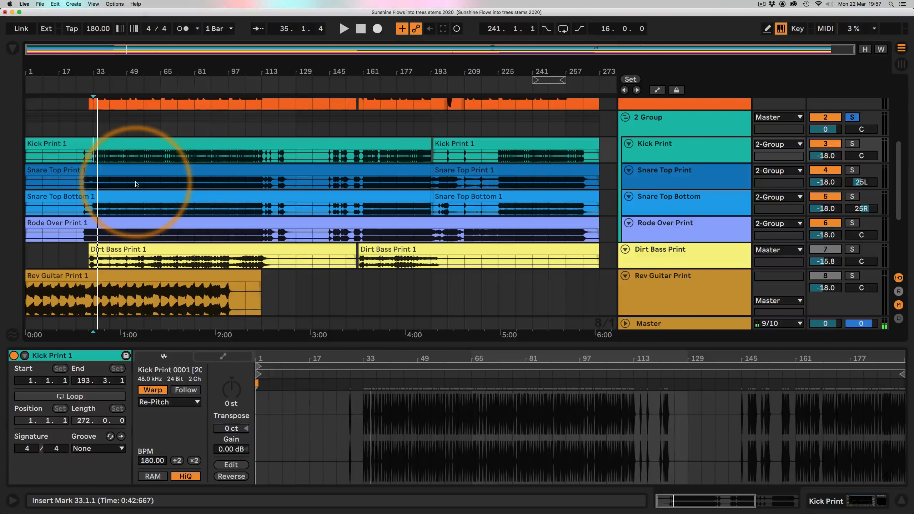
- Examine the waveforms of the Rode Over Print clip and the first Snare Top Bottom clip
click(124, 222)
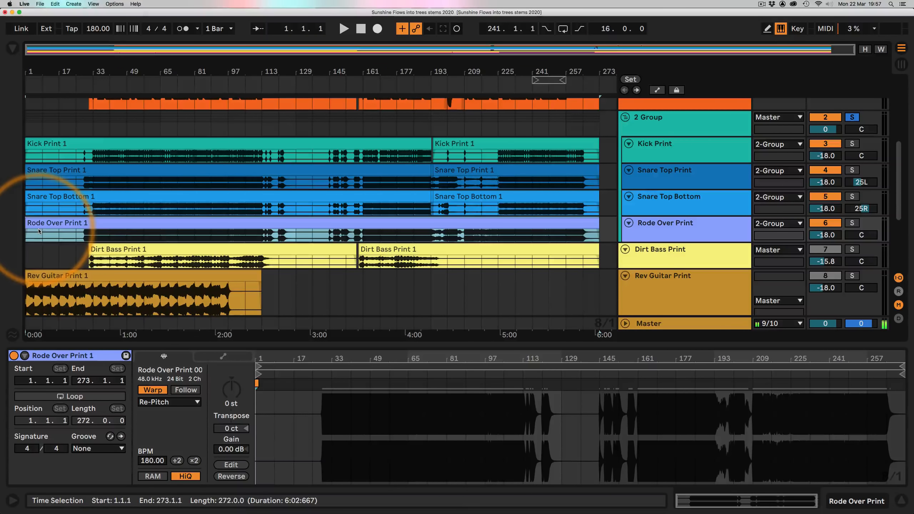
click(124, 197)
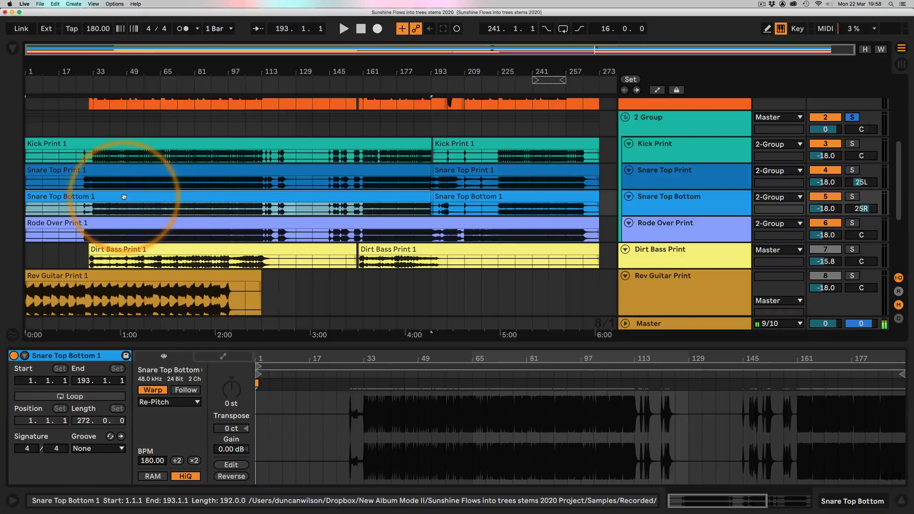
- Solo Snare Top Print instead of the whole 2 Group and play it from bar 33
click(851, 118)
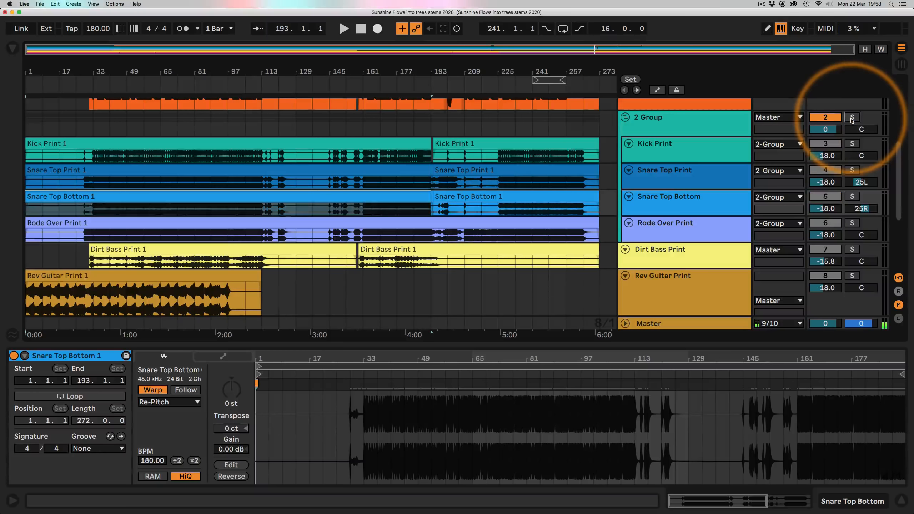
click(852, 172)
key(space)
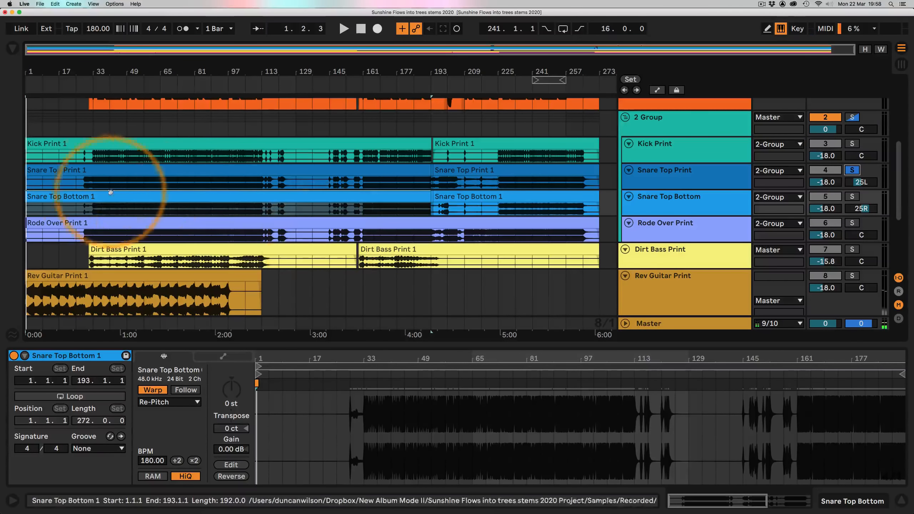
click(93, 173)
key(space)
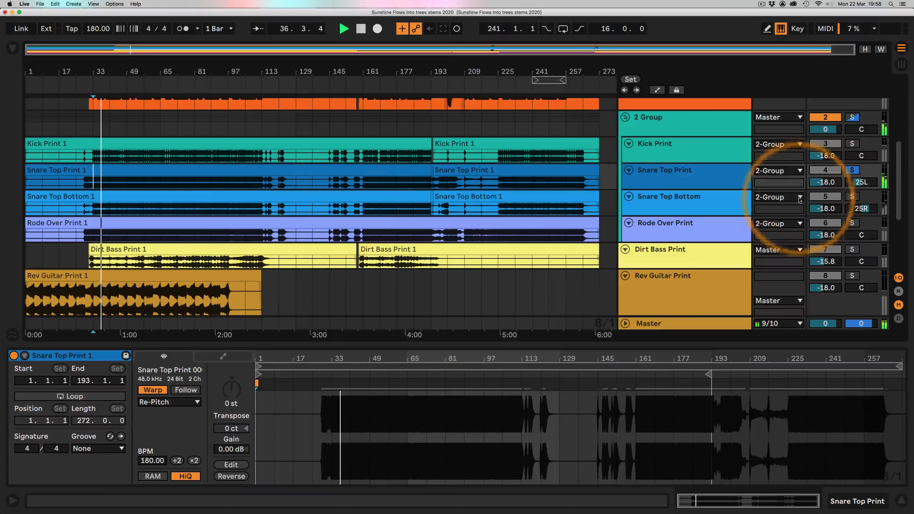
- Compare Snare Top Bottom and Kick Print soloed along with the snare top against the whole 2 Group soloed
click(852, 196)
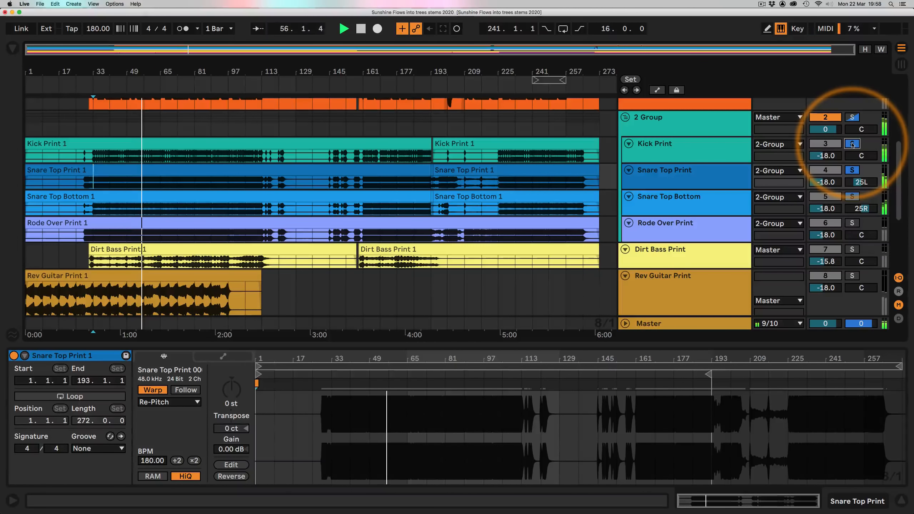
click(852, 144)
click(852, 118)
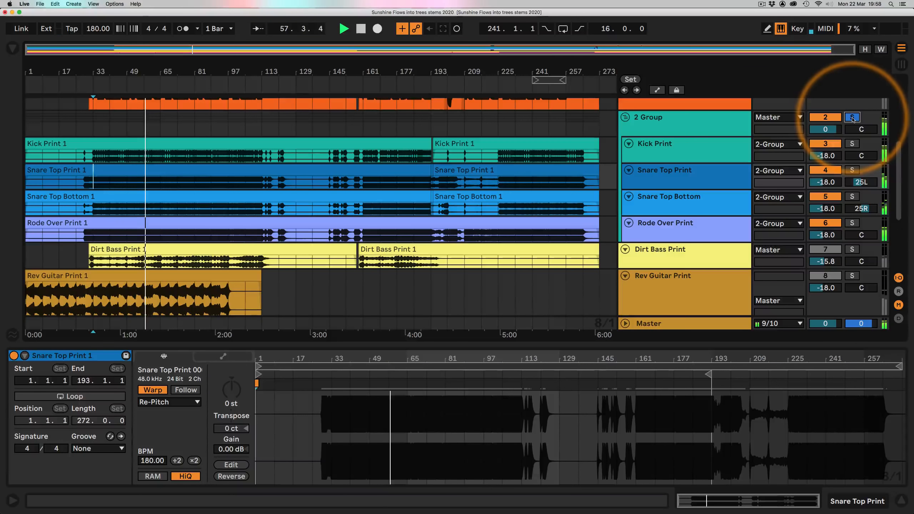
- Replace the 2 Group solo with a solo on Kick Print and listen to the kick by itself
click(851, 118)
click(852, 144)
scroll(846, 170, down, 5)
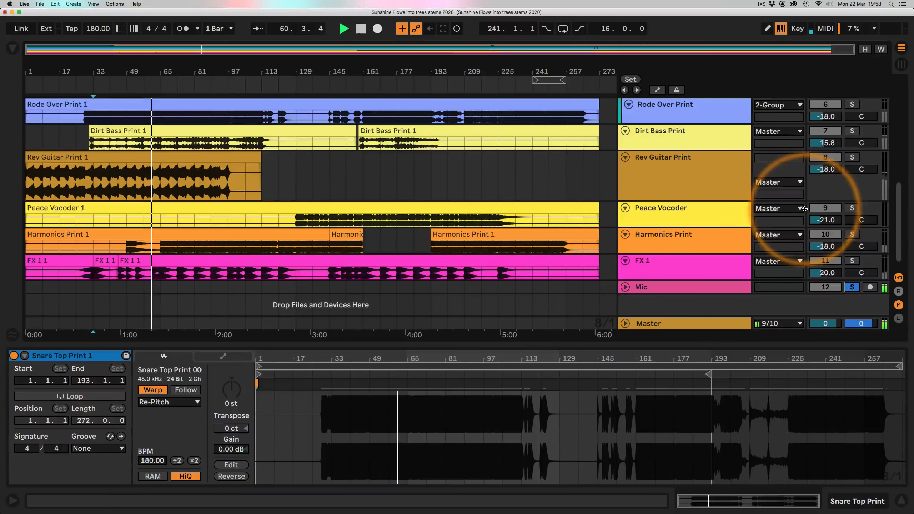
scroll(782, 207, up, 4)
scroll(783, 207, up, 2)
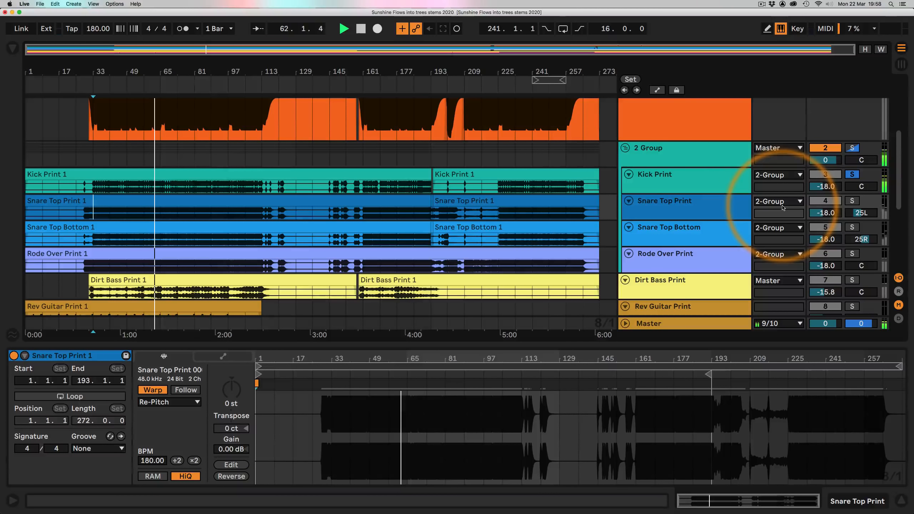
- Show the Kick Print track's effects and view the Enhanced EQ plug-in window, closing it when done
click(654, 187)
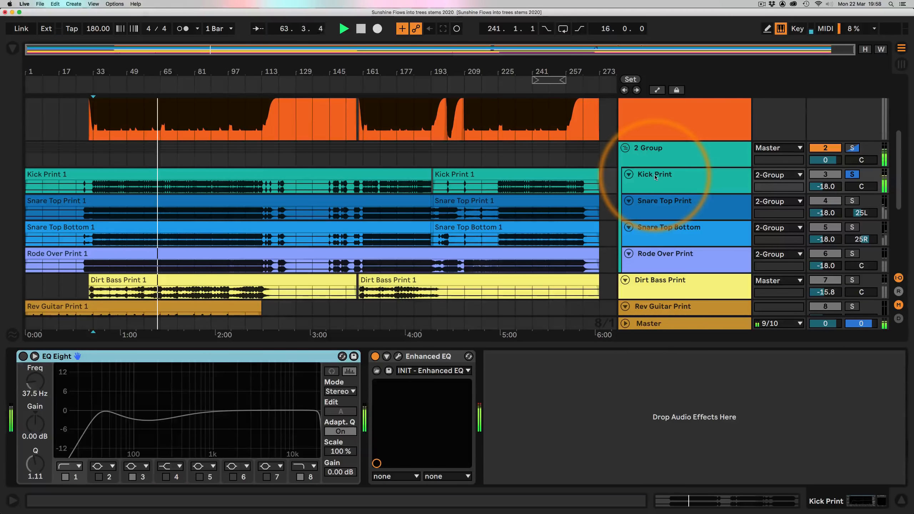
click(398, 357)
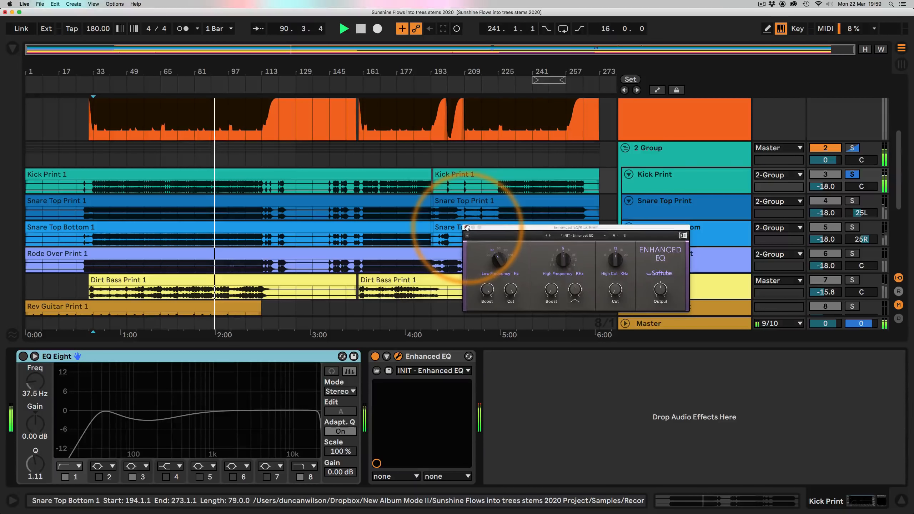
click(467, 227)
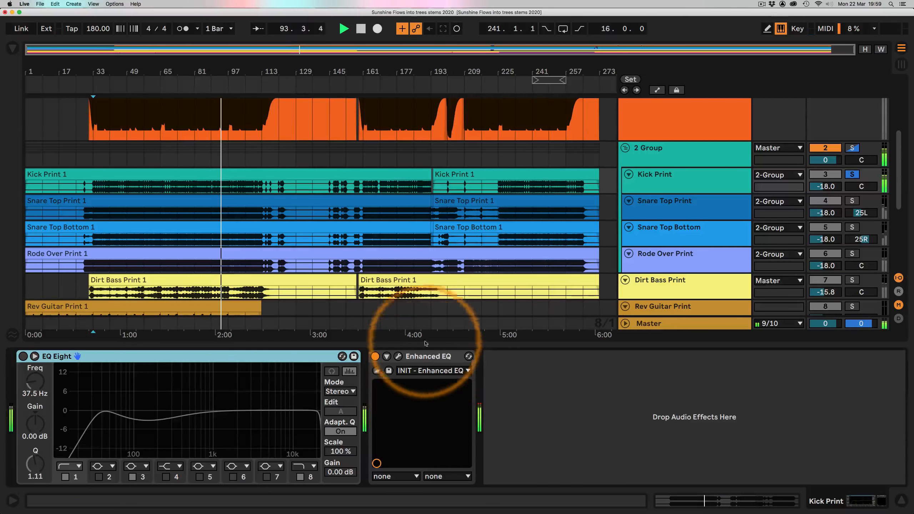
- Check the effect chains of the Rode Over Print, Snare Top Bottom and Snare Top Print tracks
scroll(400, 221, down, 1)
click(650, 244)
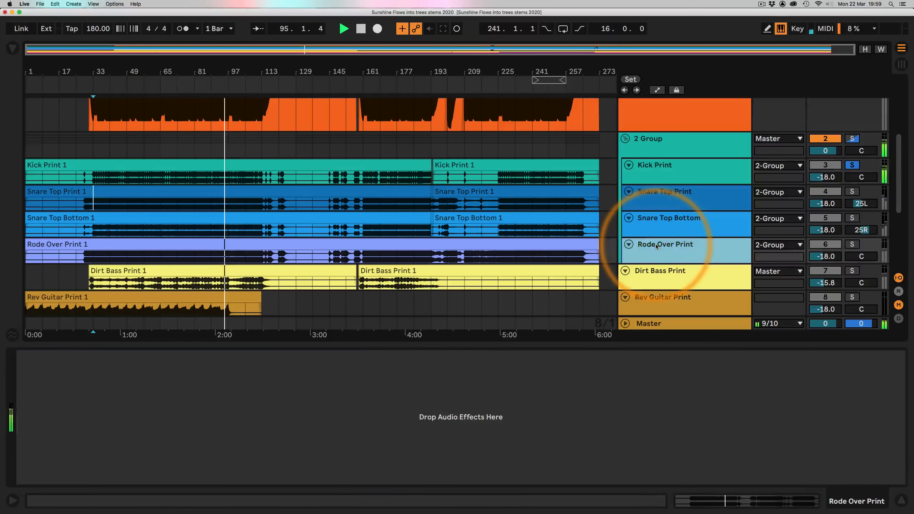
click(644, 222)
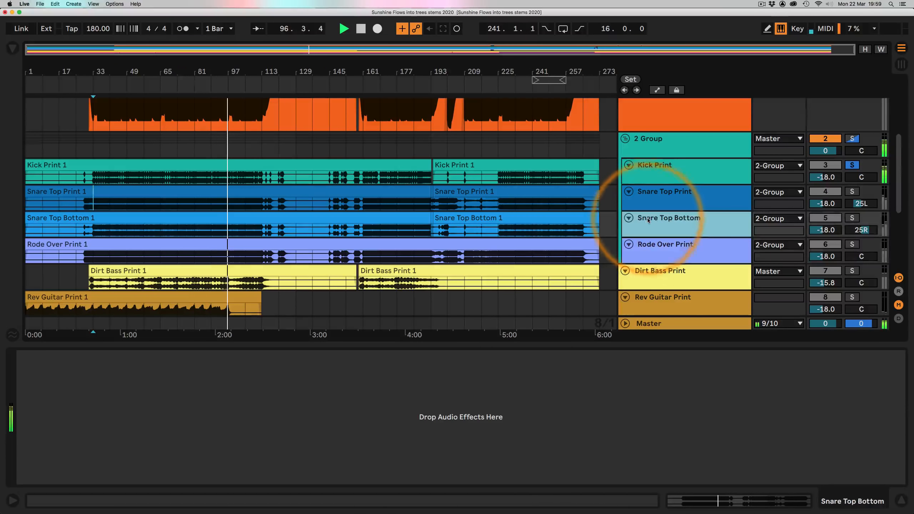
click(642, 196)
click(643, 223)
click(646, 247)
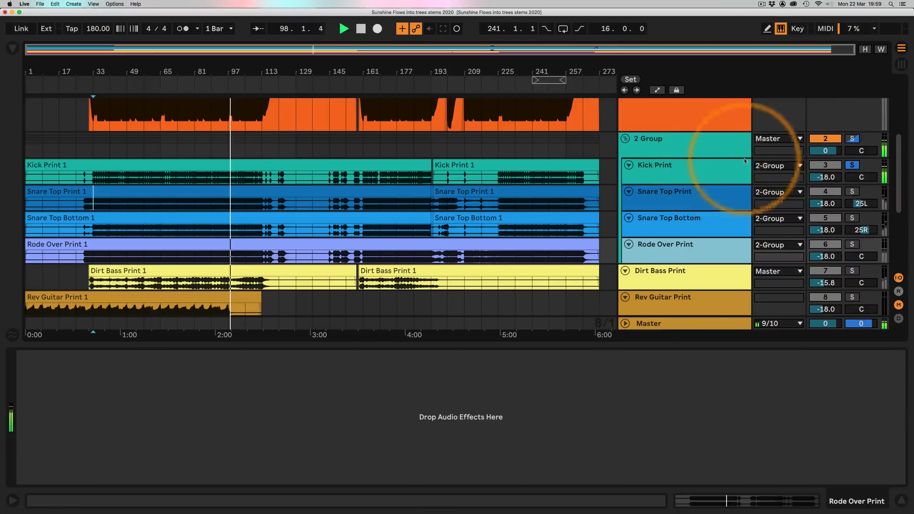
- Solo the whole 2 Group in place of Kick Print and listen to the full drum kit
click(852, 139)
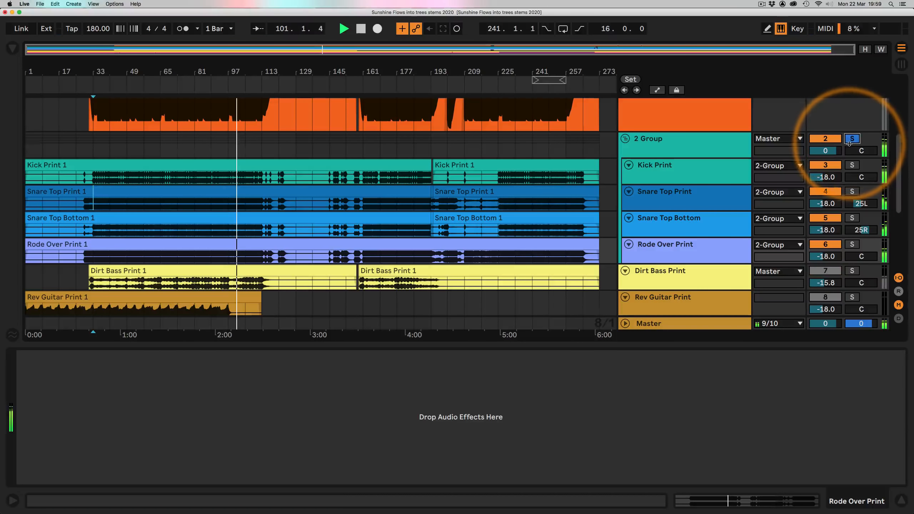
scroll(818, 202, down, 5)
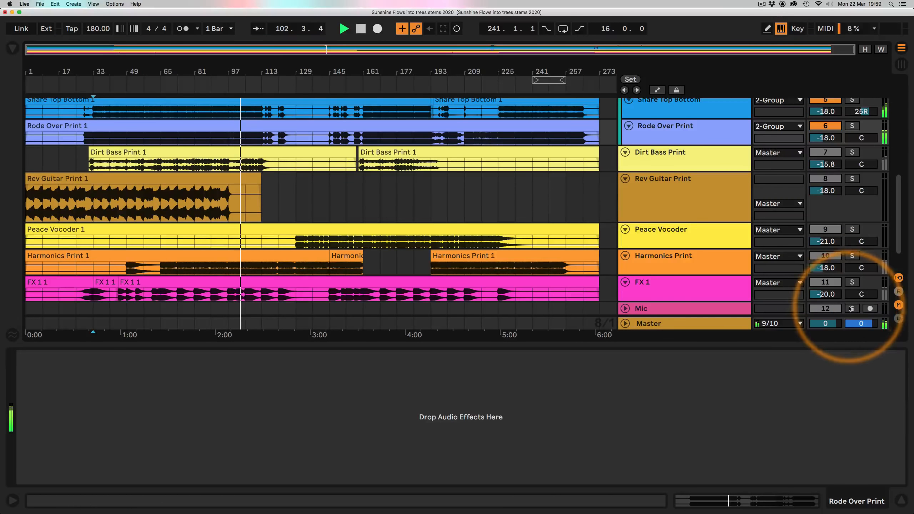
scroll(688, 189, up, 4)
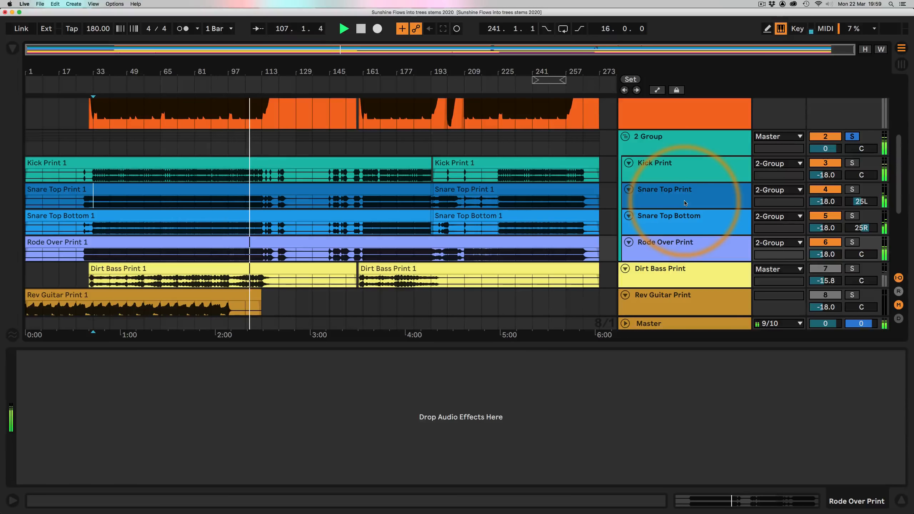
- Solo Rode Over Print briefly, and clear the solos on it and 2 Group so that all tracks play
click(849, 242)
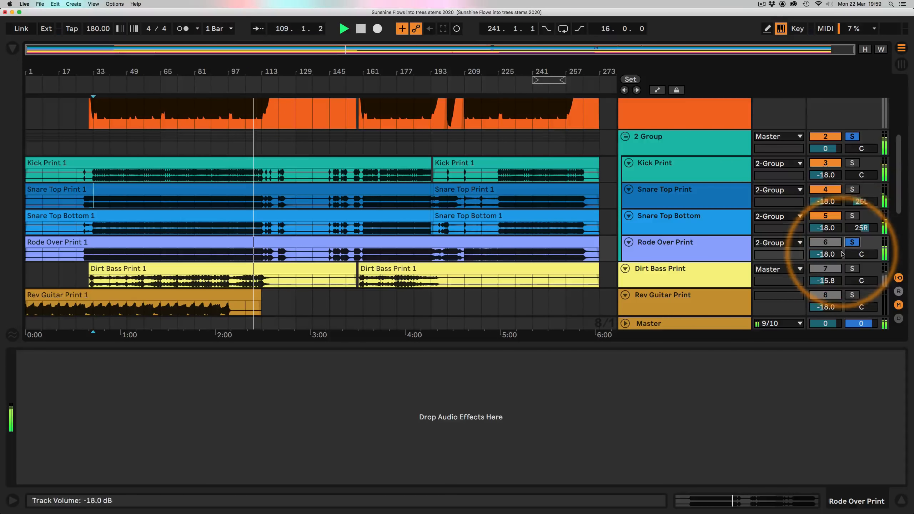
click(852, 136)
click(852, 242)
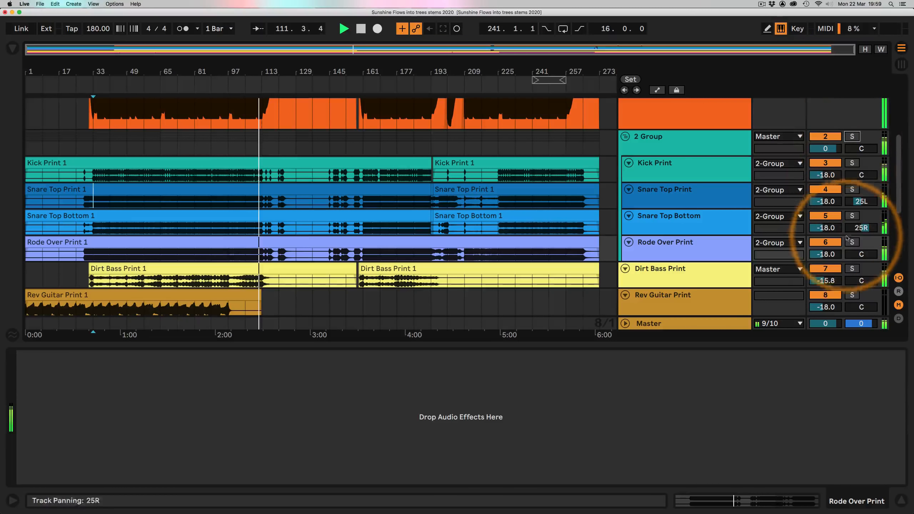
- Solo Rode Over Print together with its 2 Group and play it from bar 161, selecting the Rode Over Print track
scroll(808, 193, down, 3)
scroll(807, 194, down, 2)
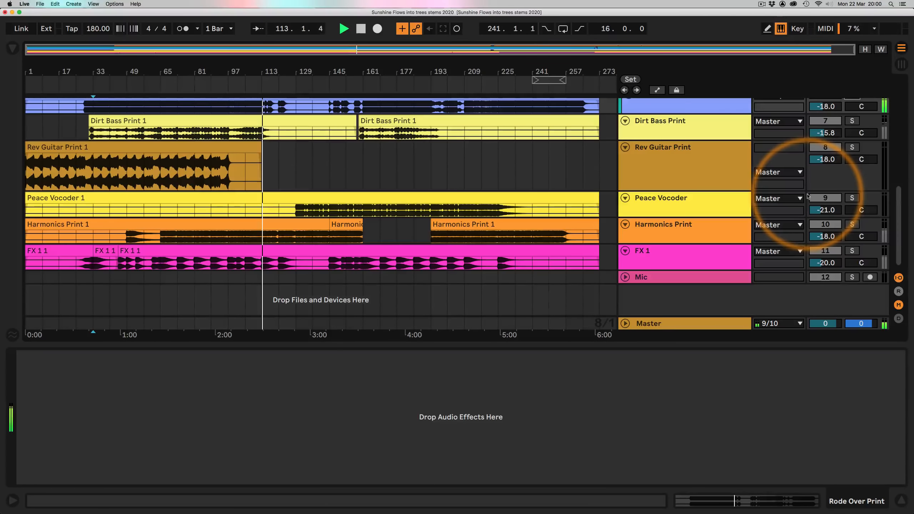
click(852, 281)
scroll(418, 175, up, 5)
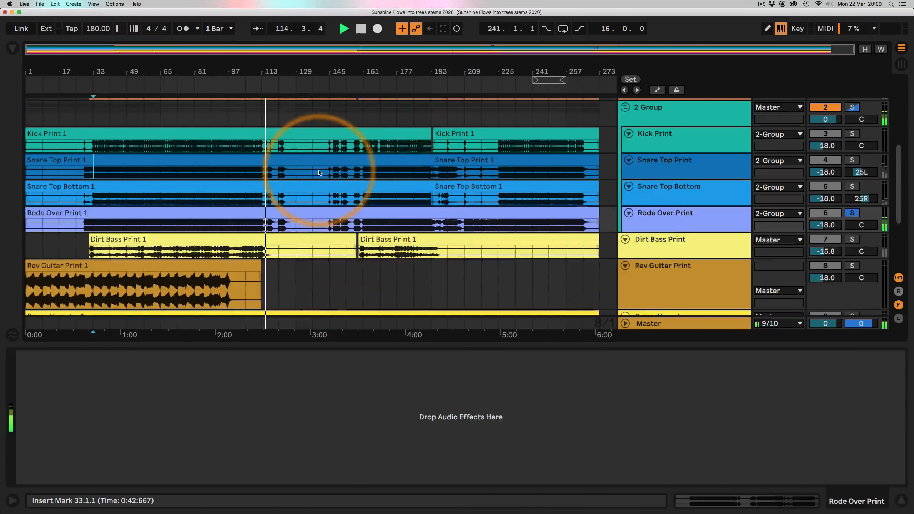
click(365, 202)
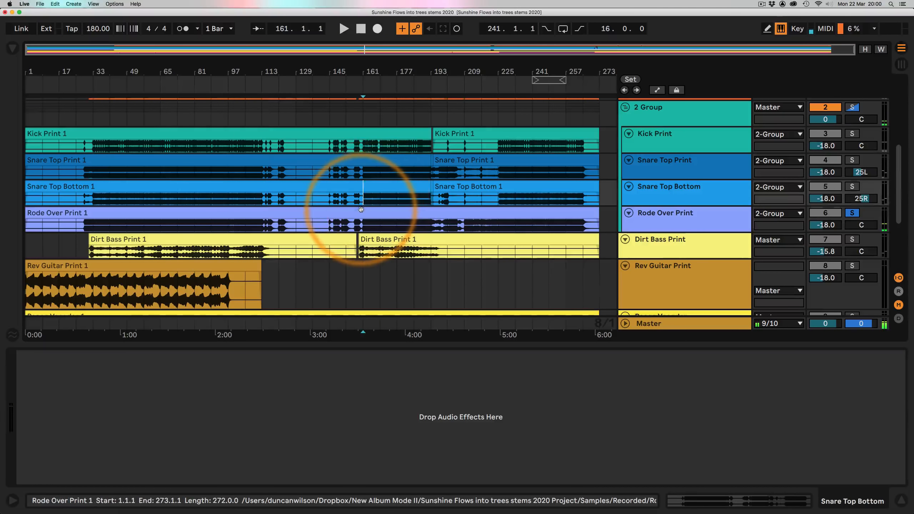
key(space)
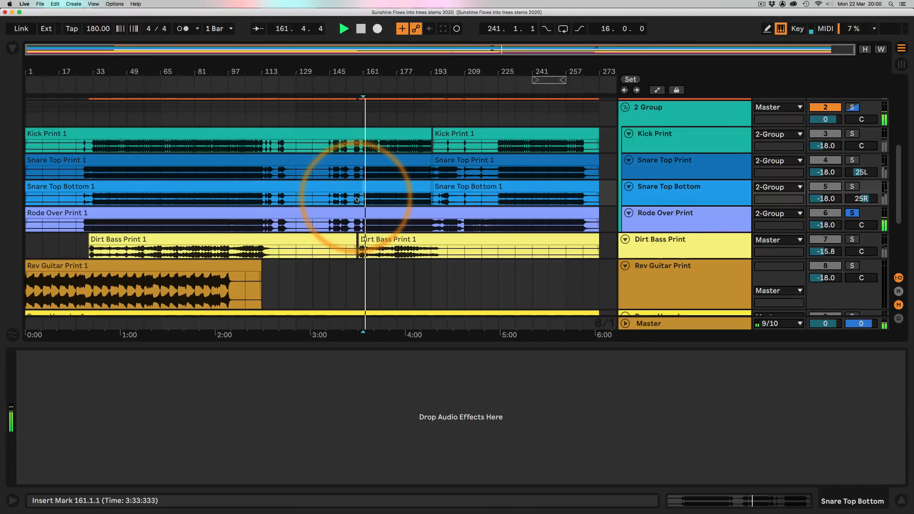
click(660, 212)
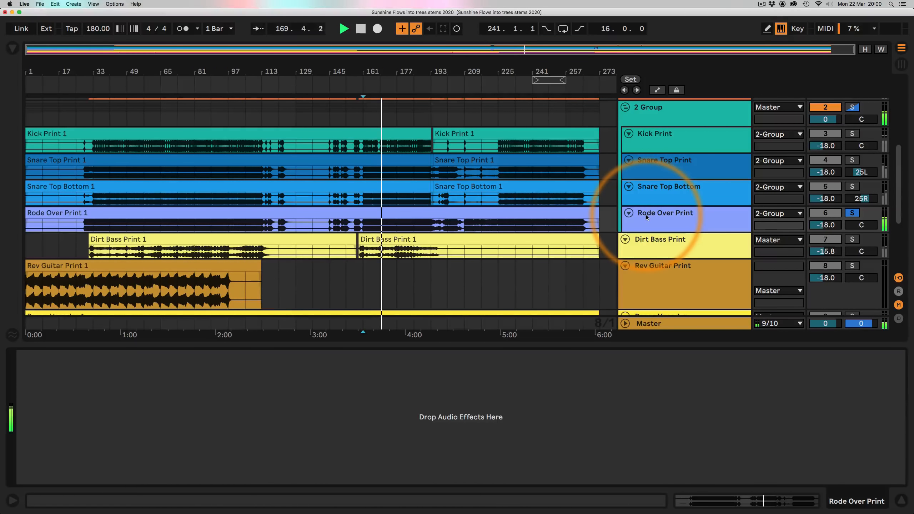
- Clear the solos on 2 Group and Rode Over Print so that all tracks play
scroll(836, 122, up, 3)
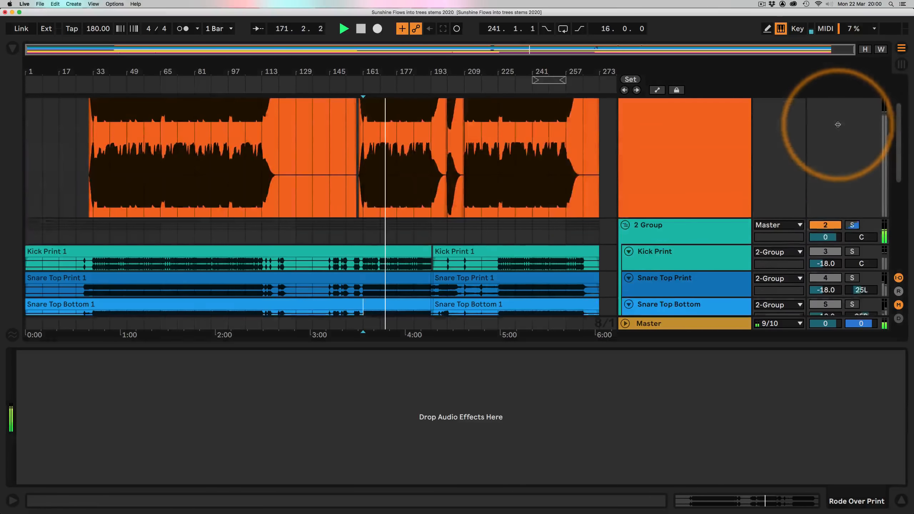
click(852, 194)
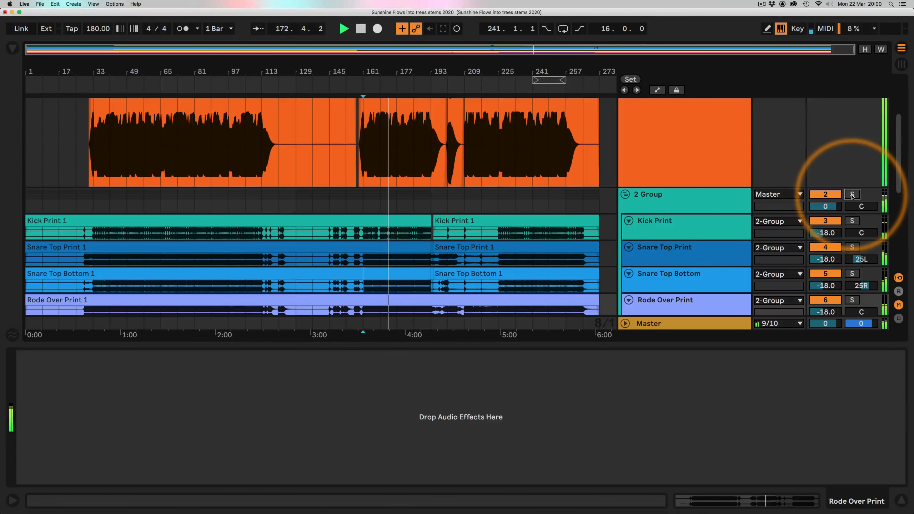
scroll(557, 155, down, 7)
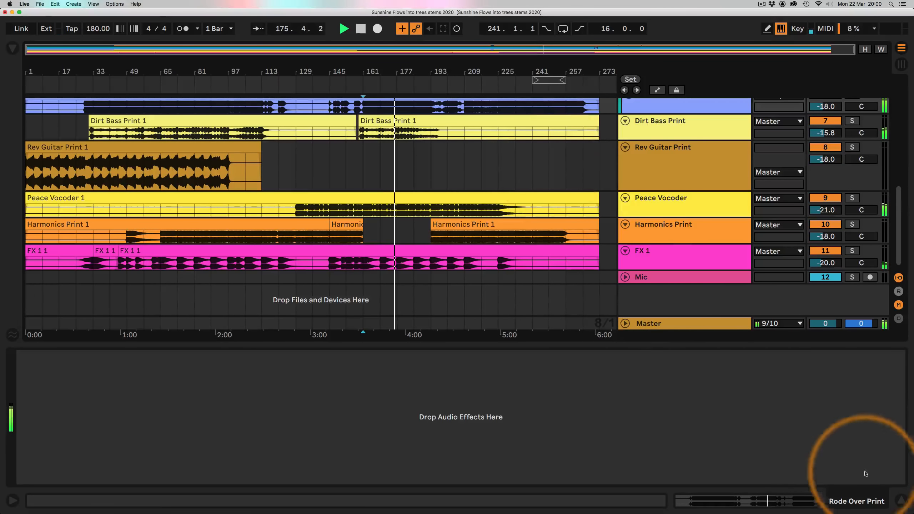
- Hide the device view and shrink the Sub Bass Print track so all tracks fit in the arrangement
click(901, 500)
scroll(410, 186, up, 5)
scroll(410, 190, up, 1)
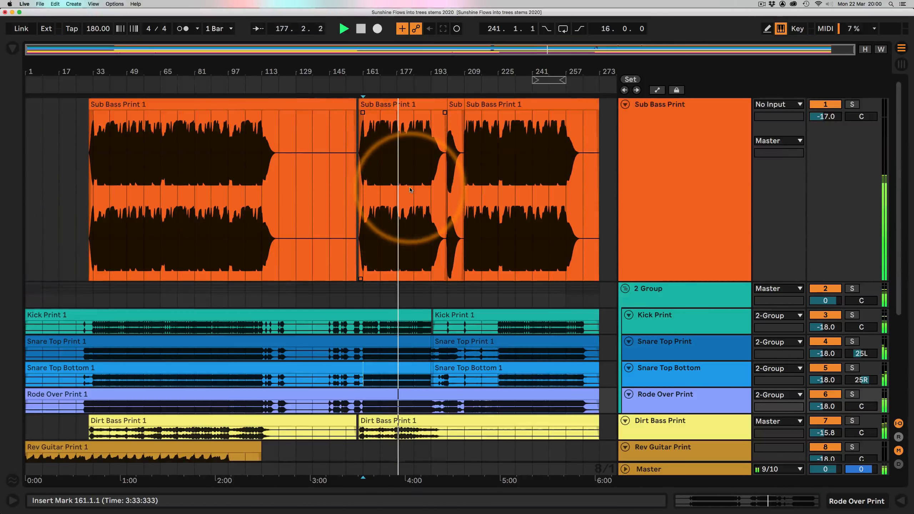
scroll(395, 182, down, 2)
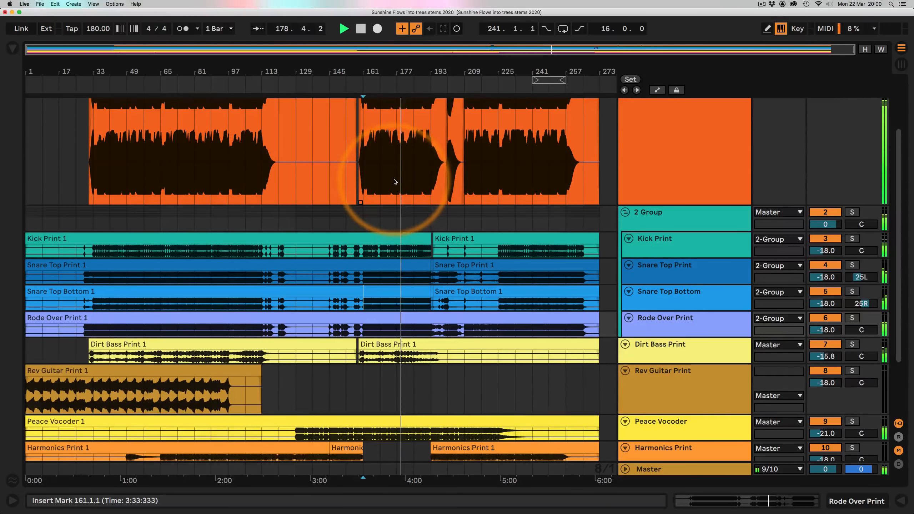
scroll(394, 183, up, 2)
drag(673, 282, 674, 120)
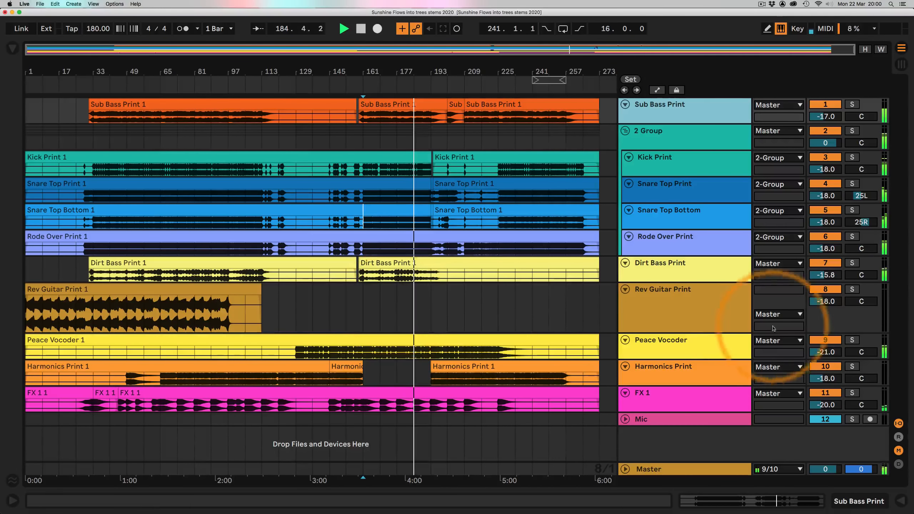
- Solo the Peace Vocoder and Mic tracks together, and stop playback
click(852, 340)
super+click(851, 419)
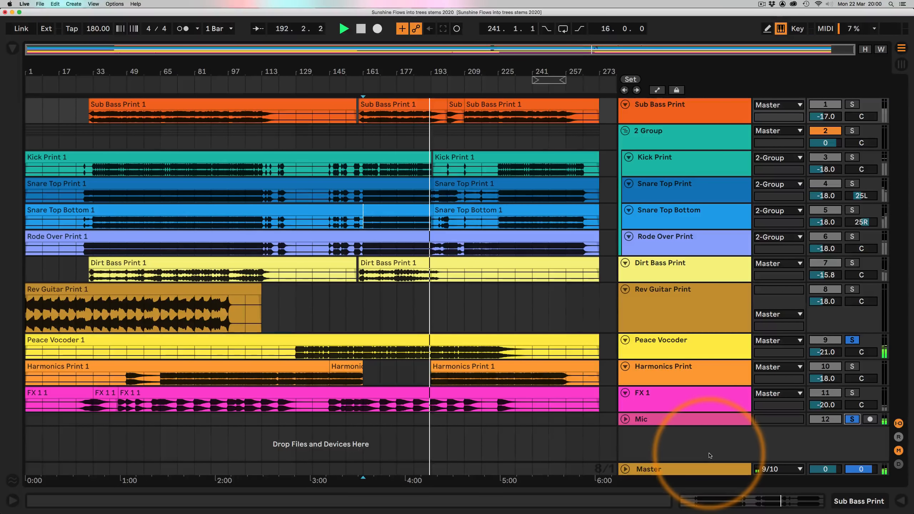
key(space)
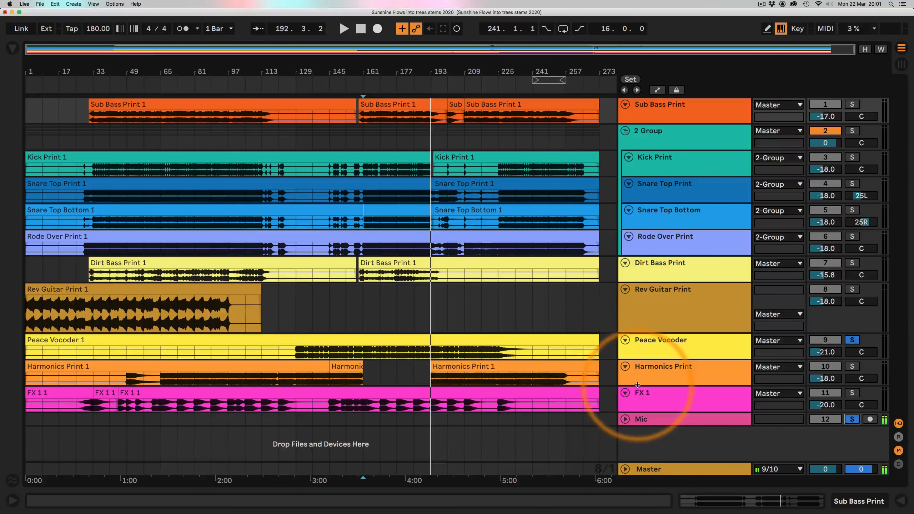
- Resize the Harmonics Print track to slightly taller than its neighbours and make the Master track taller
drag(637, 386, 624, 481)
drag(462, 71, 449, 43)
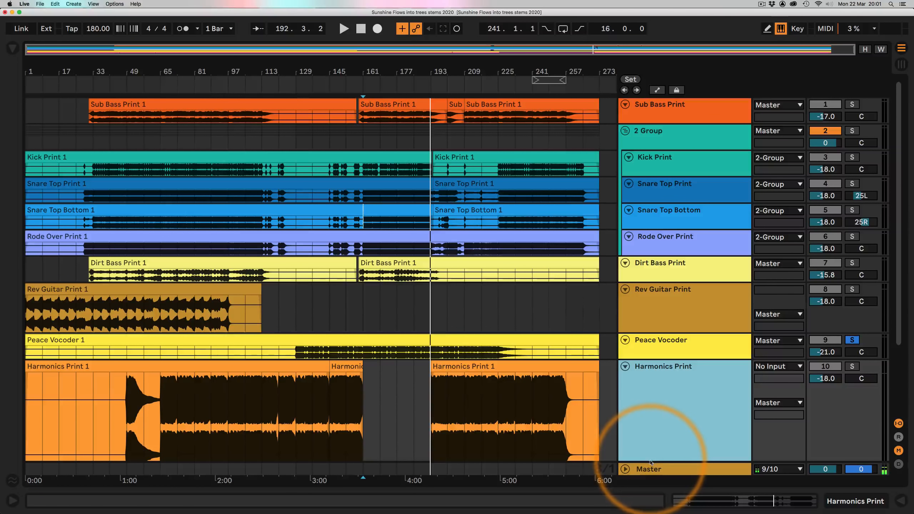
drag(651, 460, 634, 455)
scroll(648, 358, down, 5)
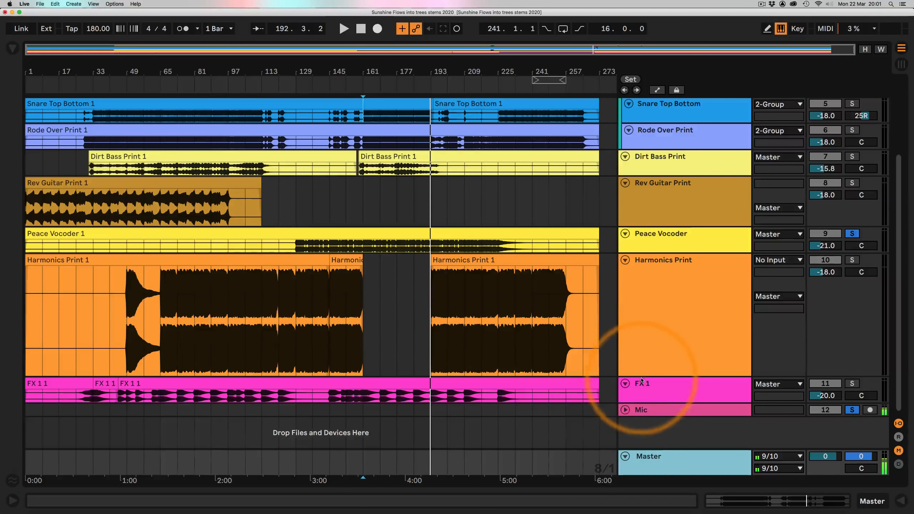
drag(652, 378, 651, 297)
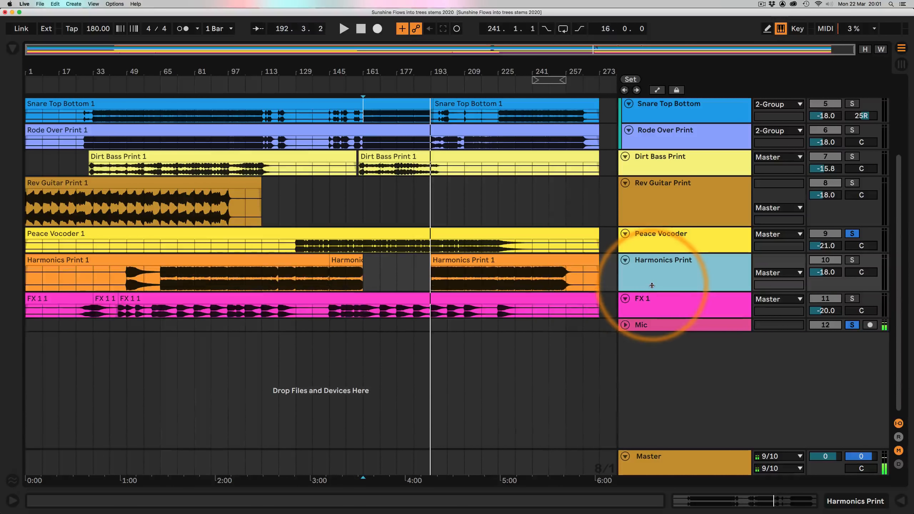
- Play the soloed Peace Vocoder from bar 161 and check its level in the Session mixer, stopping and returning to the arrangement
click(519, 282)
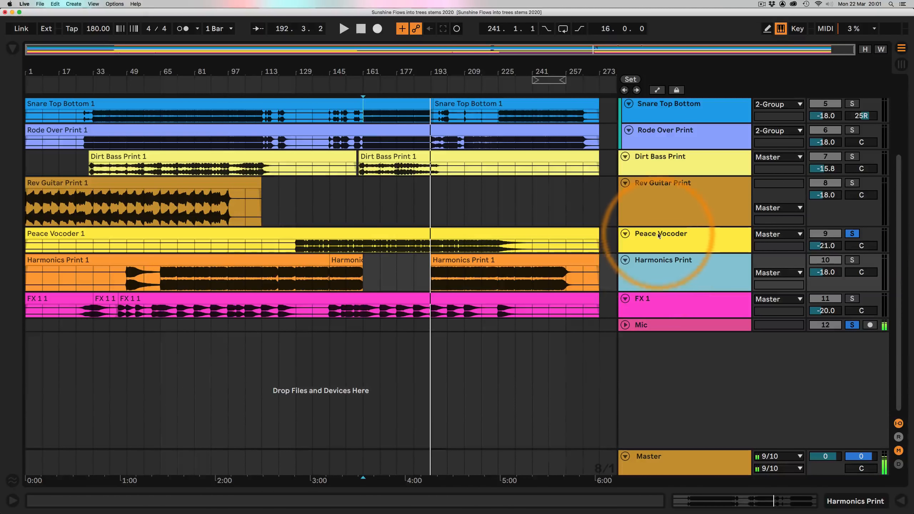
click(643, 238)
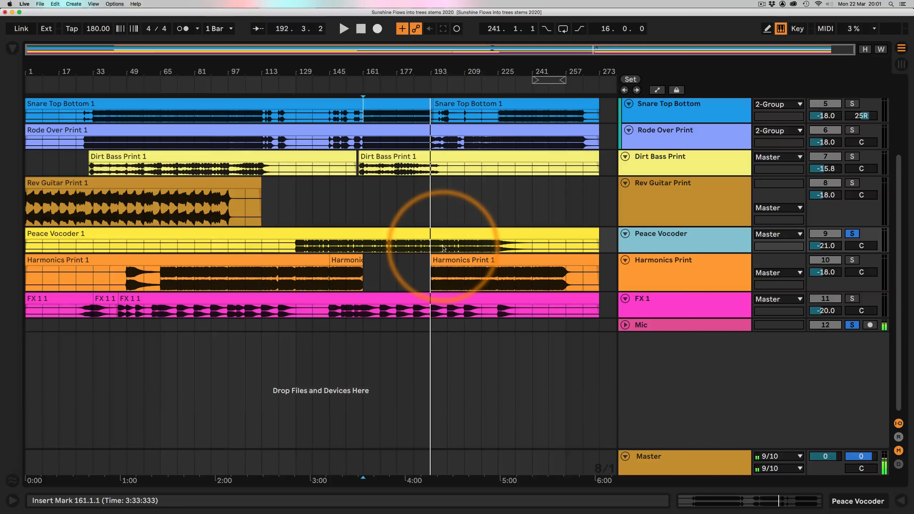
key(space)
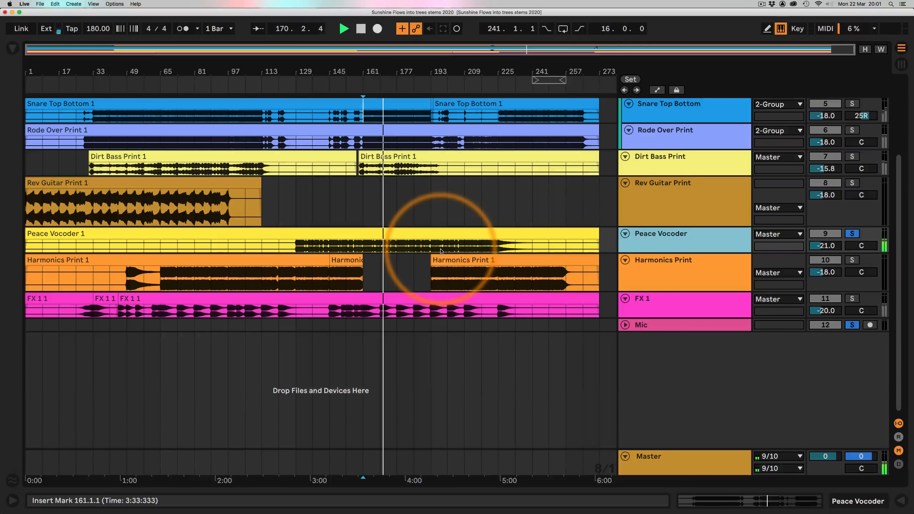
click(901, 65)
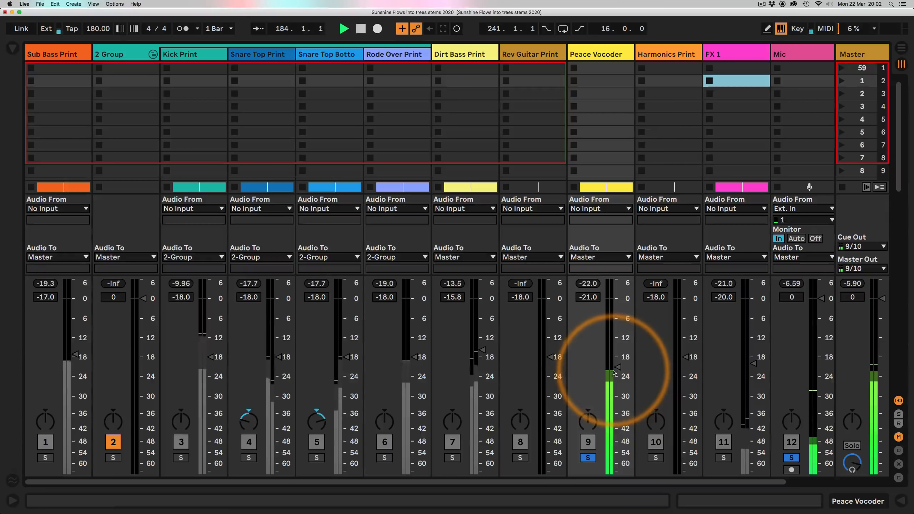
key(space)
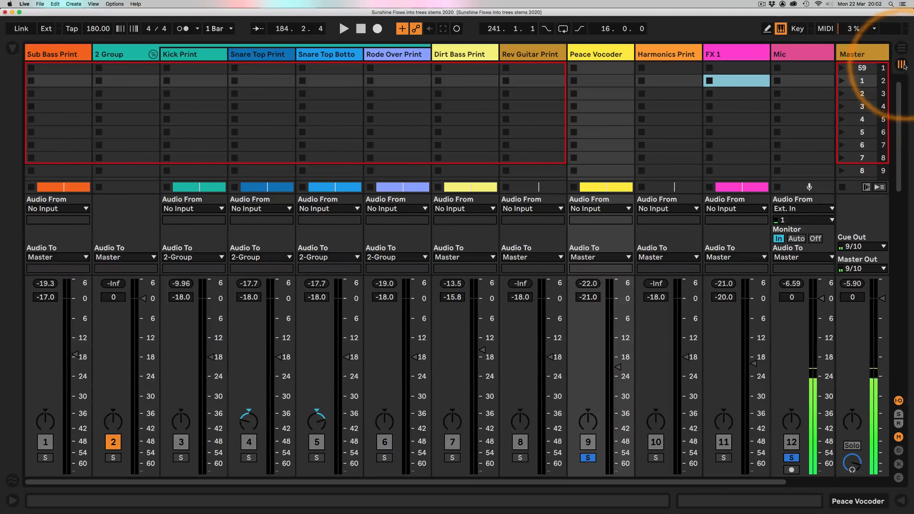
click(901, 48)
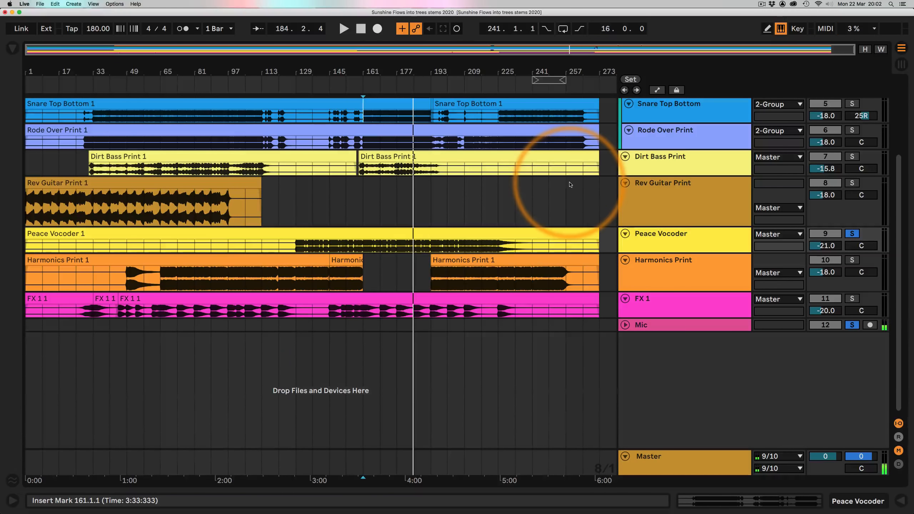
- Solo Harmonics Print with Mic in place of Peace Vocoder and play from bar 49
click(126, 276)
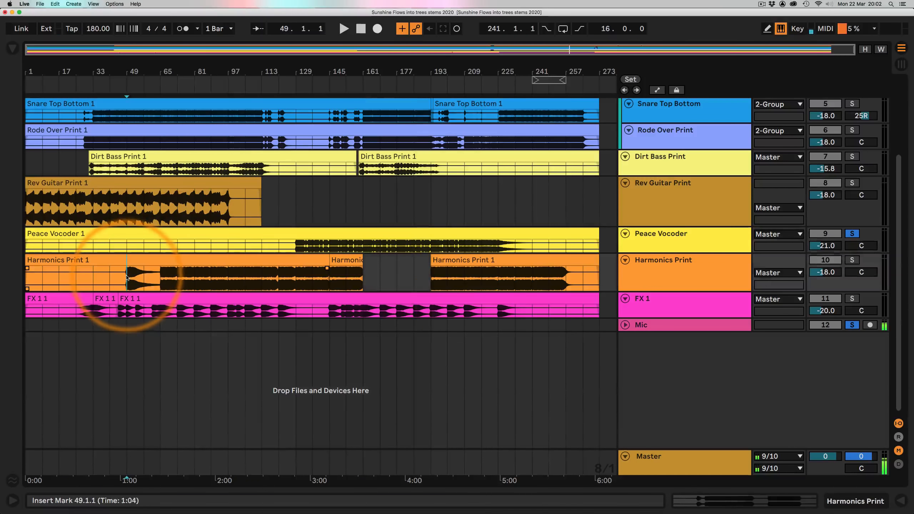
click(851, 260)
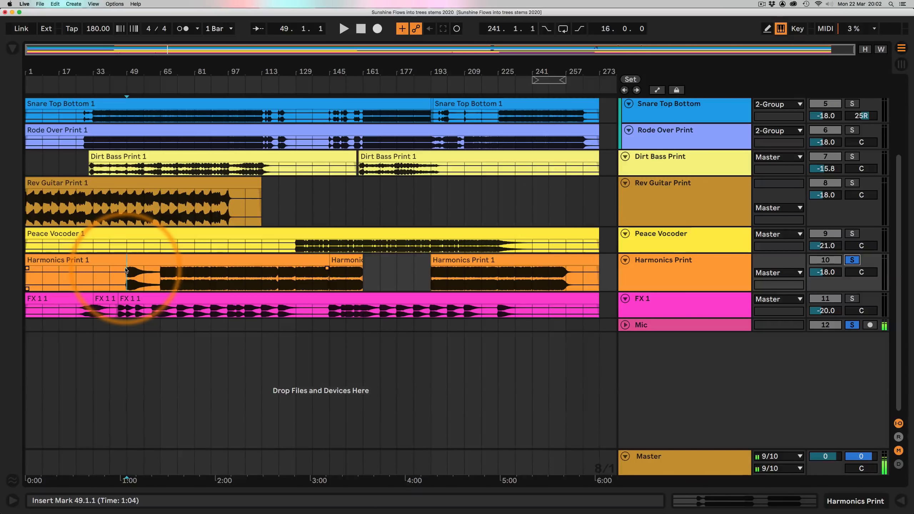
key(space)
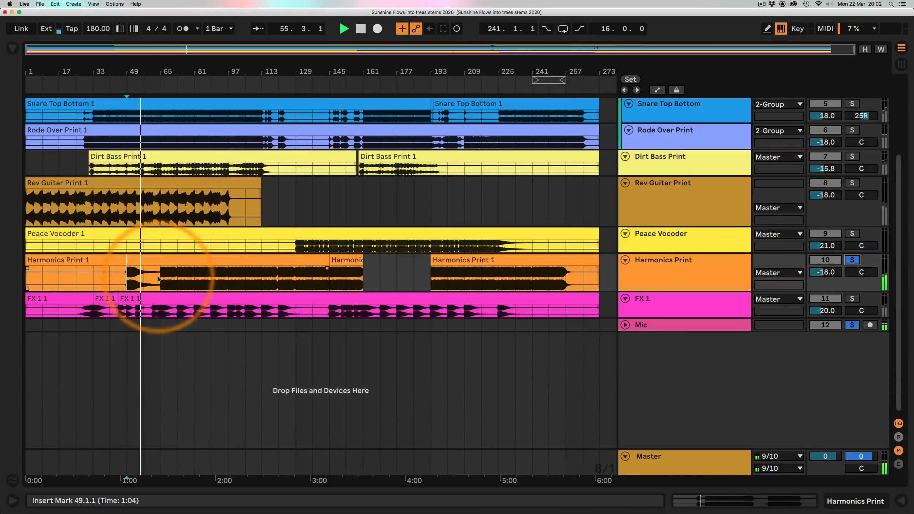
- Audition the soloed Harmonics Print track from bar 65 and from bar 97, and stop playback
click(158, 300)
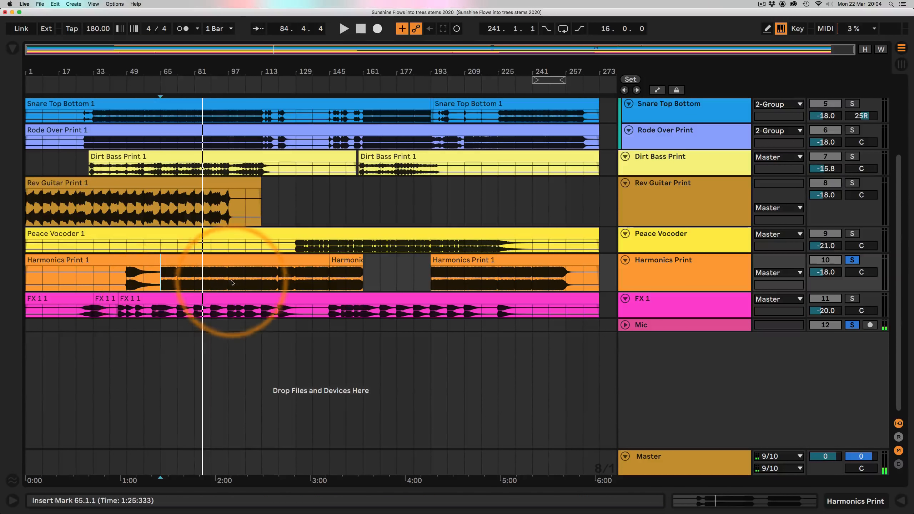
click(224, 295)
key(space)
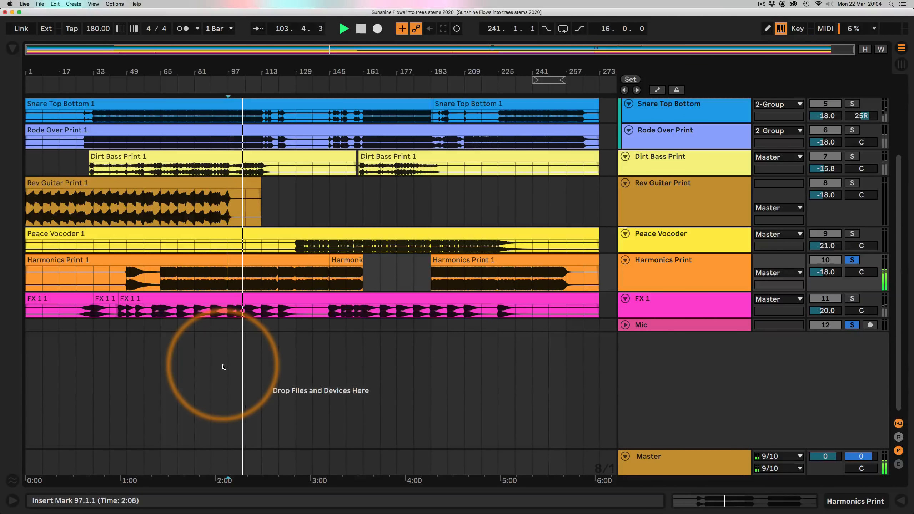
key(space)
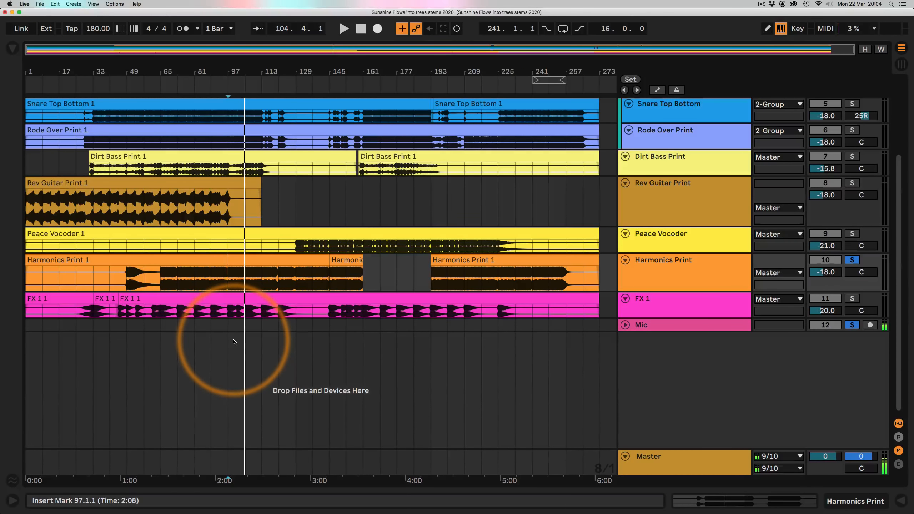
- Collapse 2 Group to hide its drum tracks and select the Dirt Bass Print track
scroll(238, 299, up, 3)
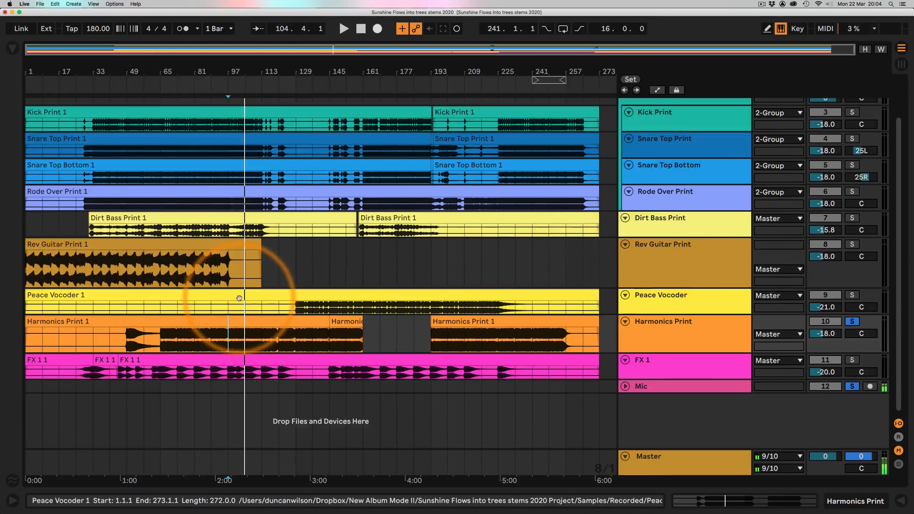
scroll(239, 298, up, 2)
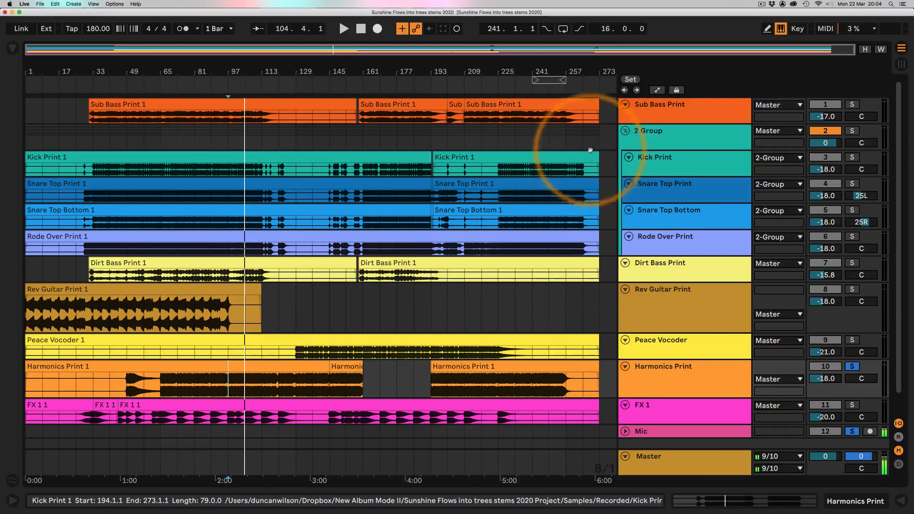
click(625, 131)
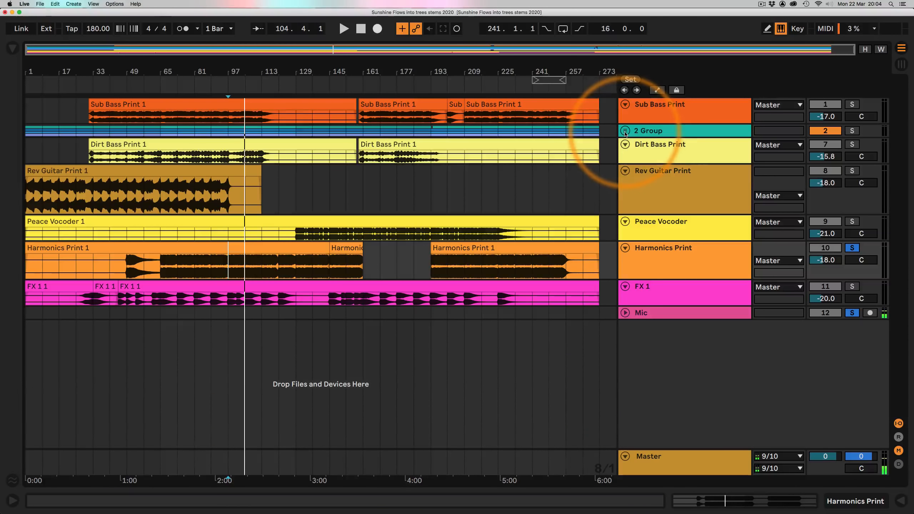
click(646, 149)
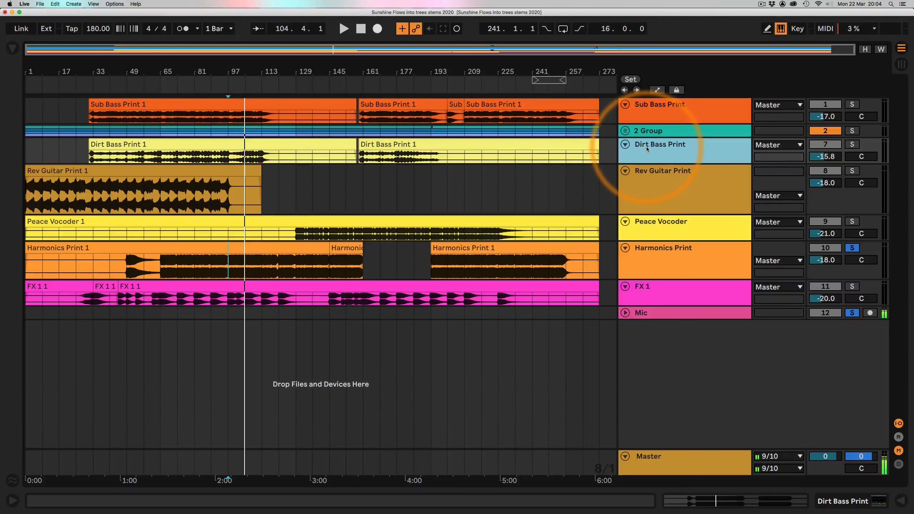
- Select Sub Bass Print, zoom the timeline in on bar 33, and enlarge the track to show its waveform in detail
click(660, 105)
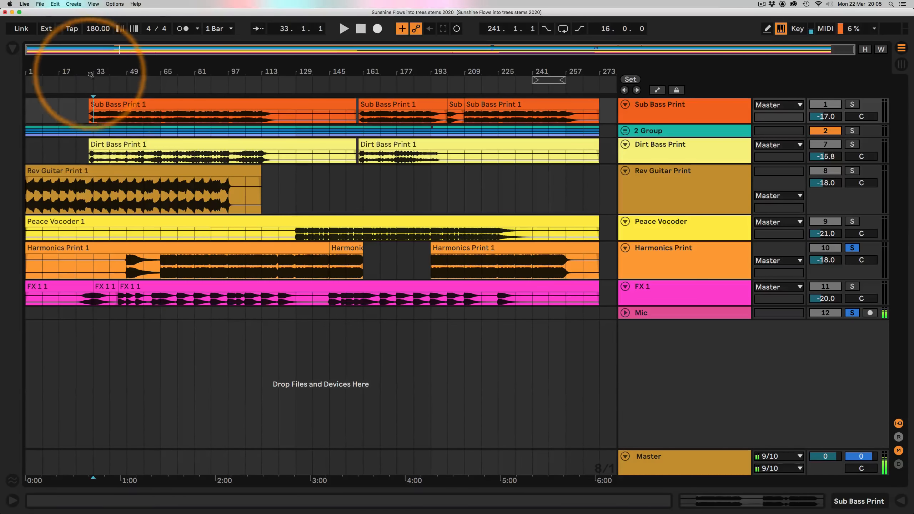
drag(82, 62, 123, 51)
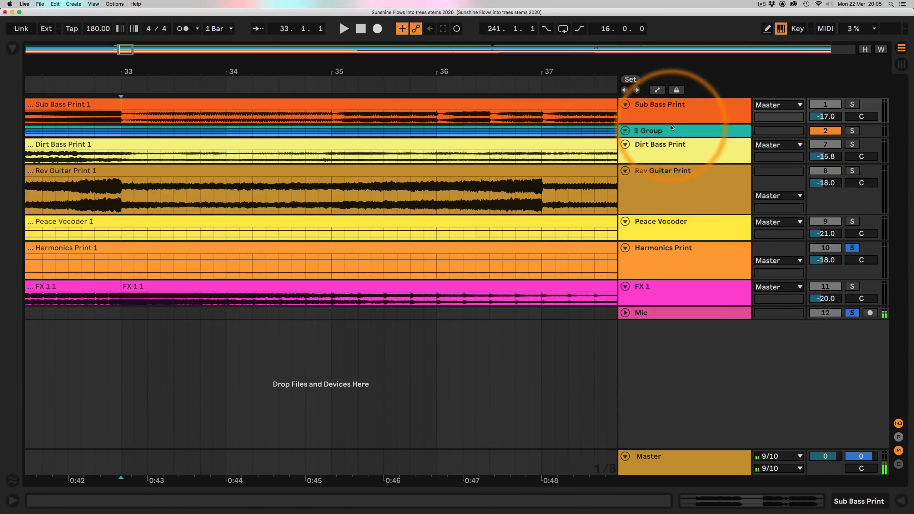
drag(642, 123, 611, 341)
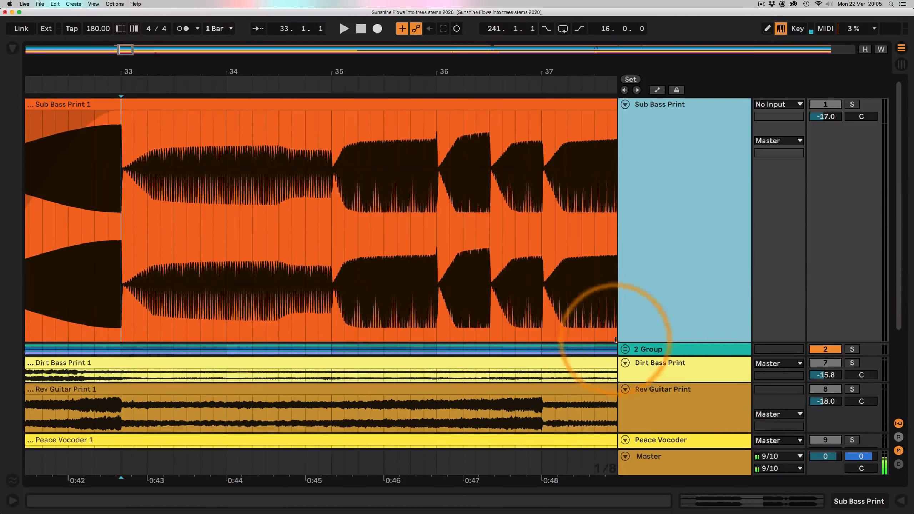
- Solo Sub Bass Print together with Mic and play from bar 33, examining the sub bass waveform around bars 40 to 46
drag(146, 73, 325, 40)
click(852, 104)
key(space)
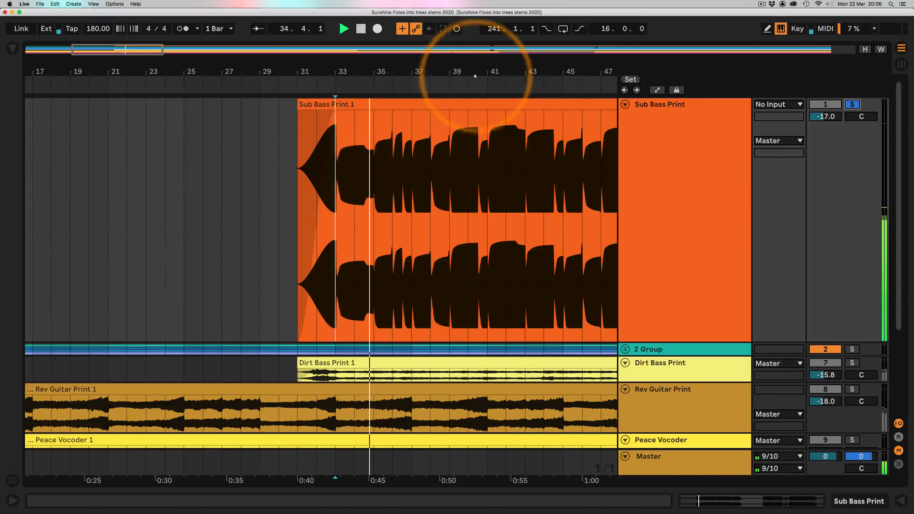
drag(499, 70, 490, 38)
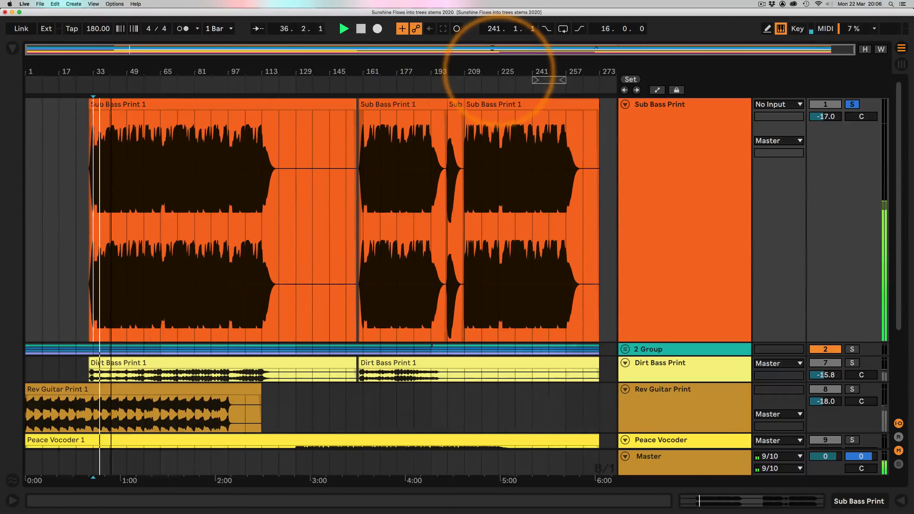
scroll(704, 306, down, 6)
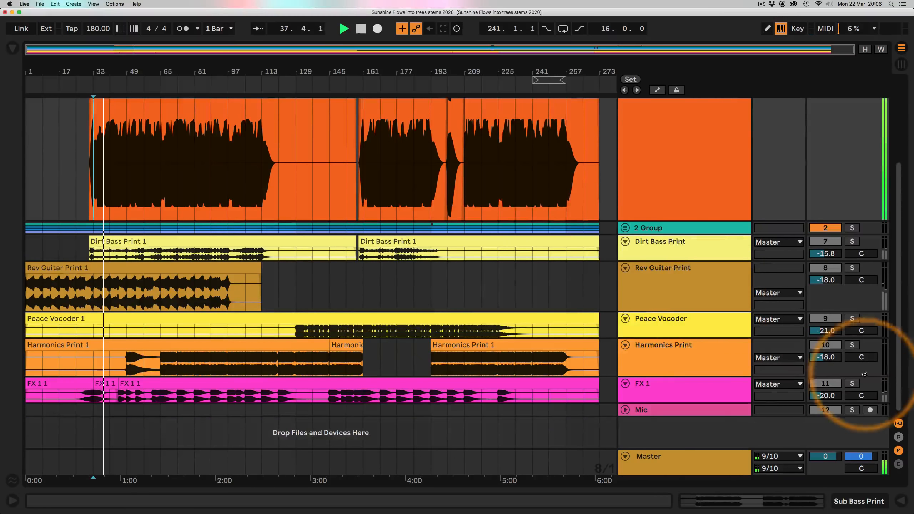
click(853, 410)
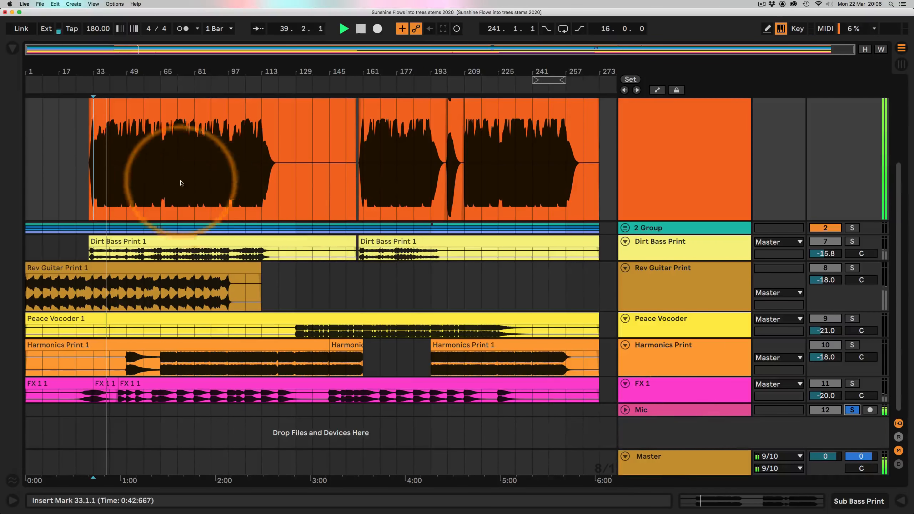
drag(109, 70, 110, 74)
mouse_move(219, 64)
mouse_down()
mouse_move(249, 77)
mouse_move(234, 57)
mouse_move(238, 64)
mouse_up()
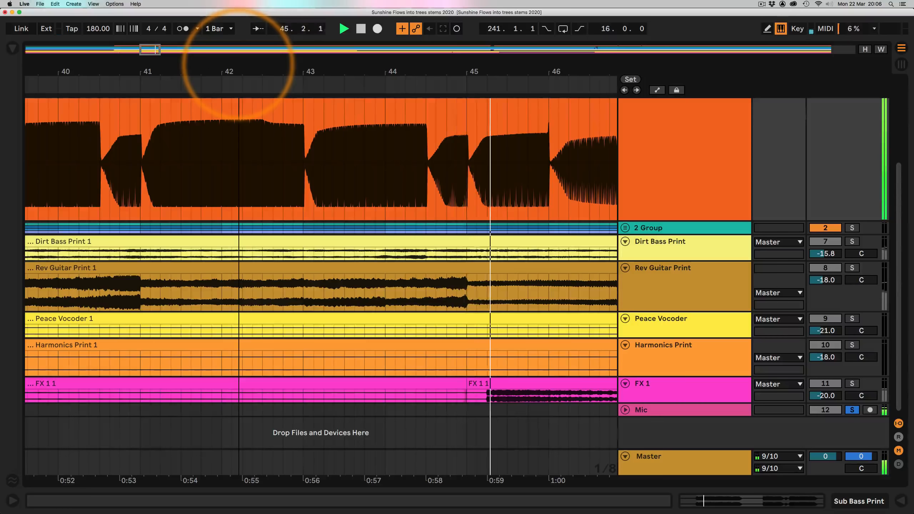
drag(239, 64, 112, 29)
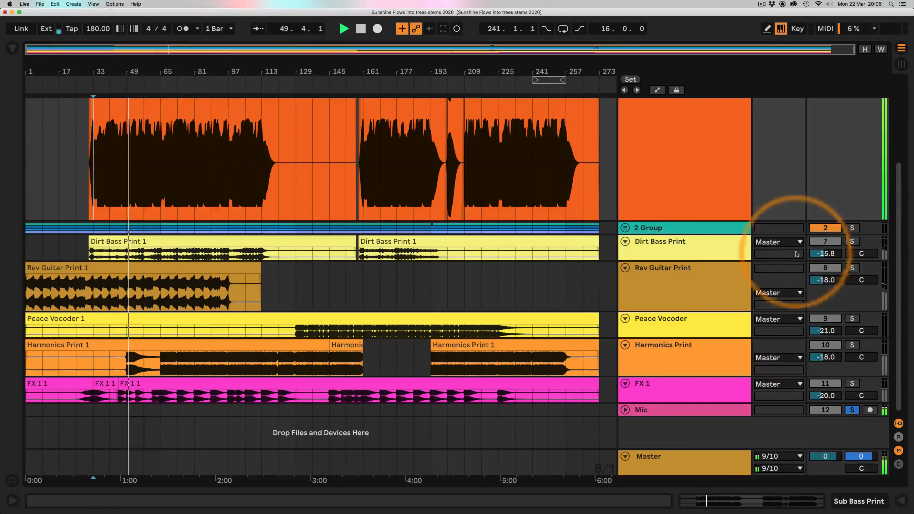
- Take Sub Bass Print out of solo and shrink its enlarged track to a compact height
scroll(827, 171, up, 3)
click(852, 104)
click(852, 107)
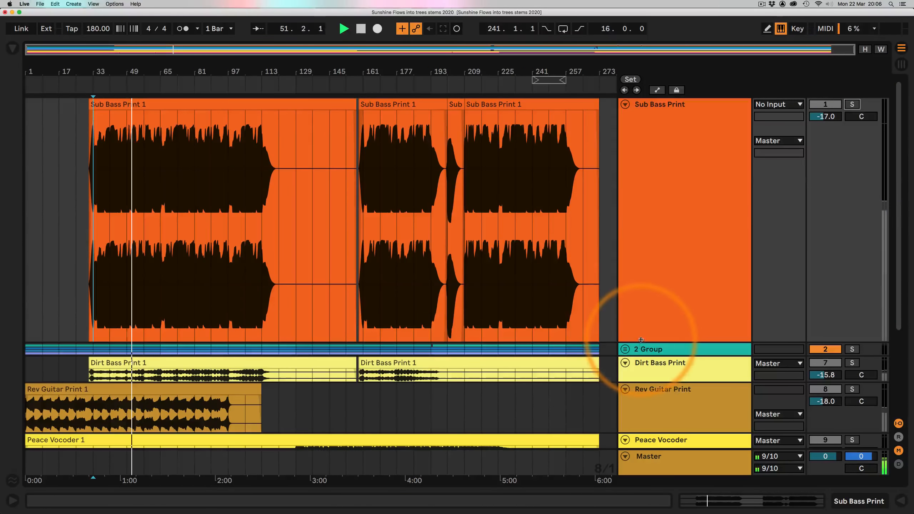
drag(641, 342, 677, 137)
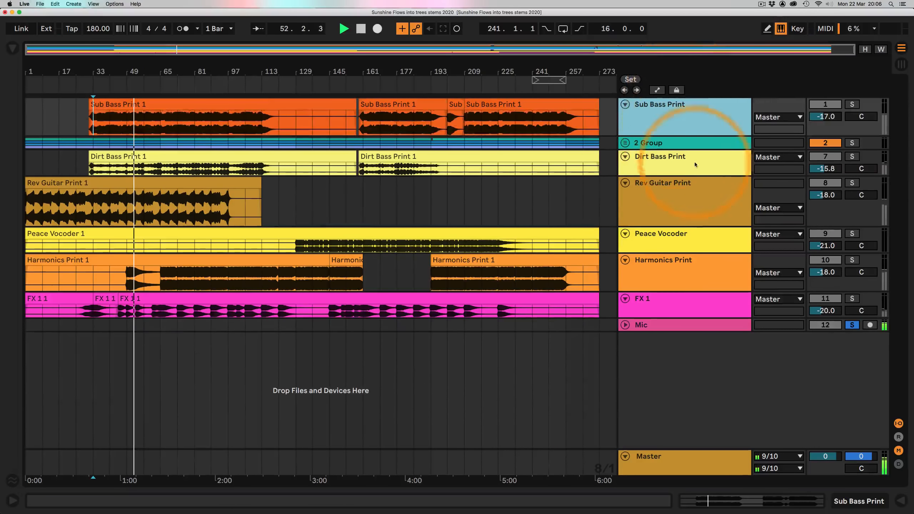
- Solo Dirt Bass Print alongside Mic and play it from bar 33
click(851, 157)
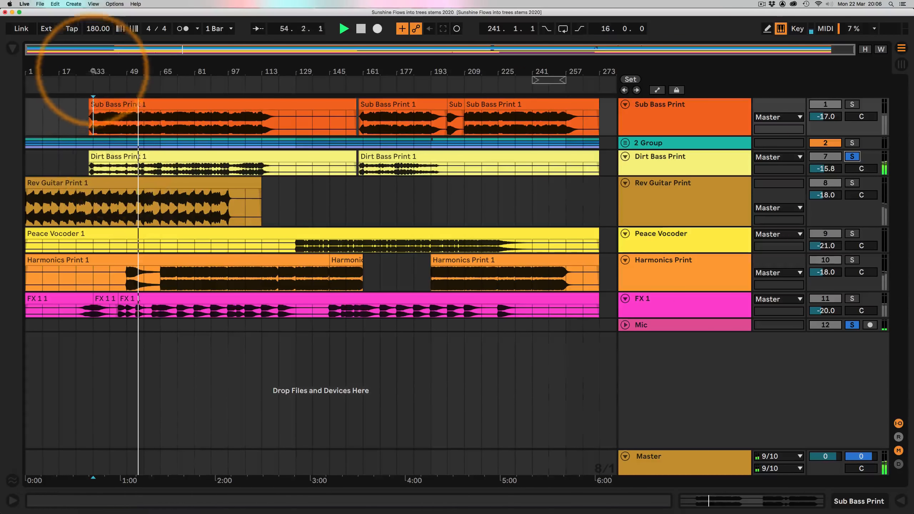
drag(82, 66, 238, 71)
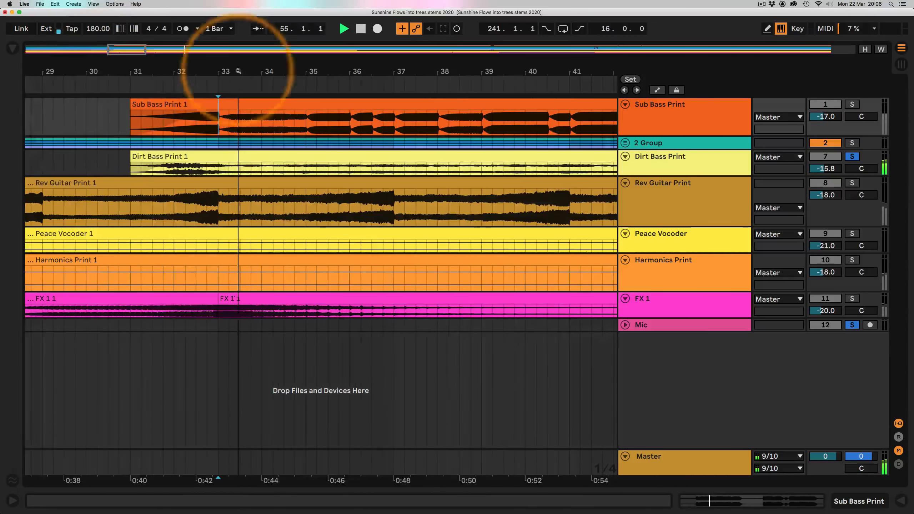
click(219, 164)
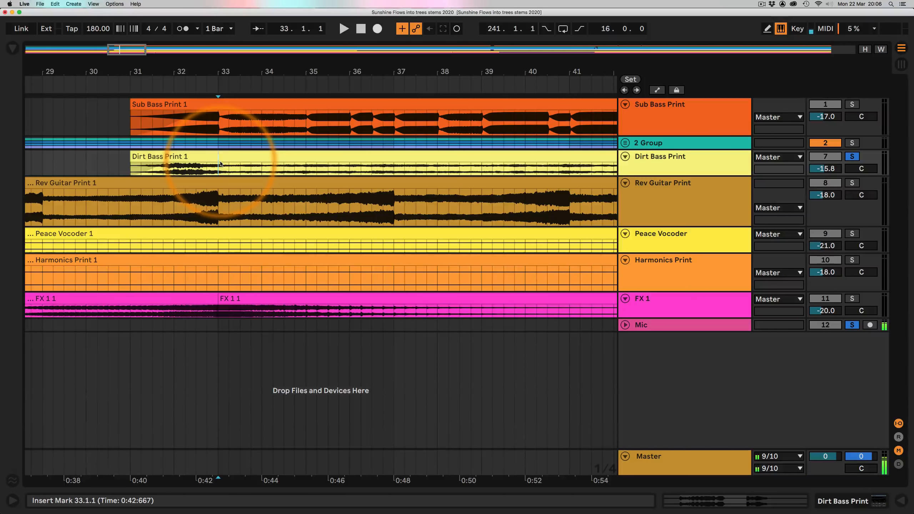
key(space)
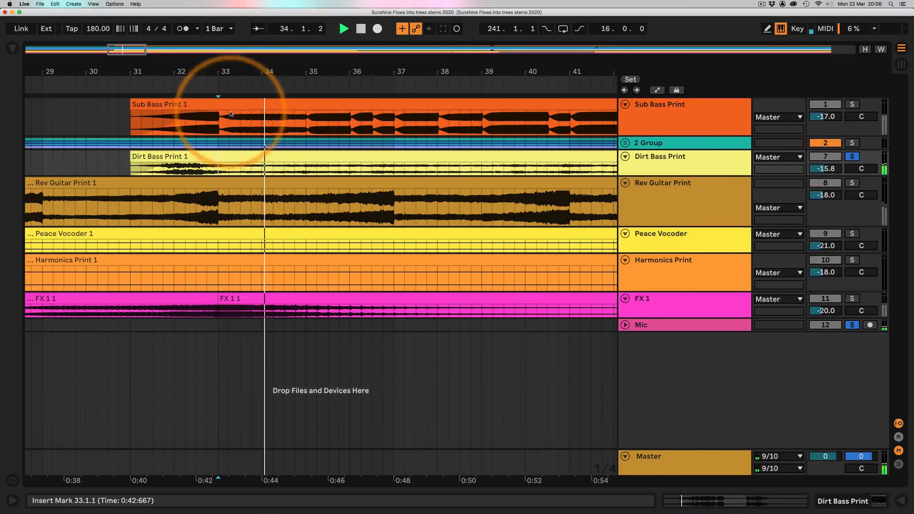
drag(252, 74, 250, 71)
click(160, 373)
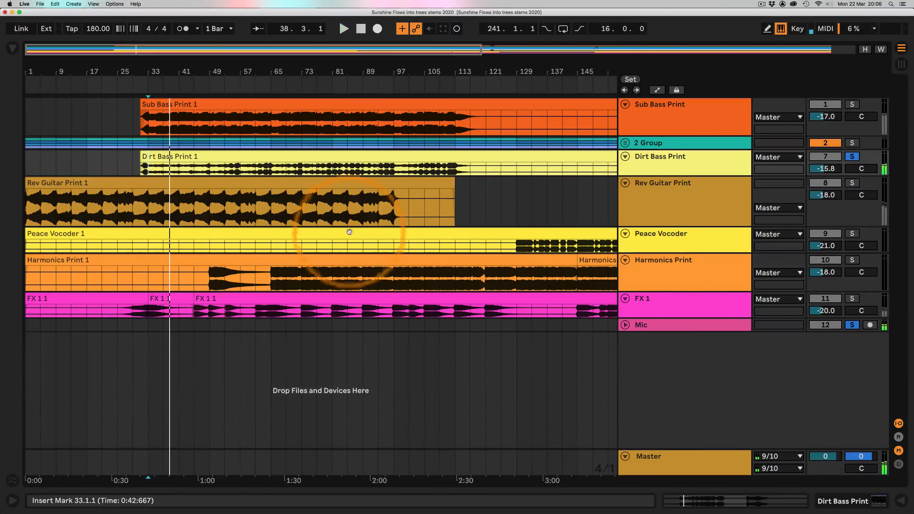
- Audition the soloed Dirt Bass Print track from bar 85 and stop playback
click(347, 166)
key(space)
key(space)
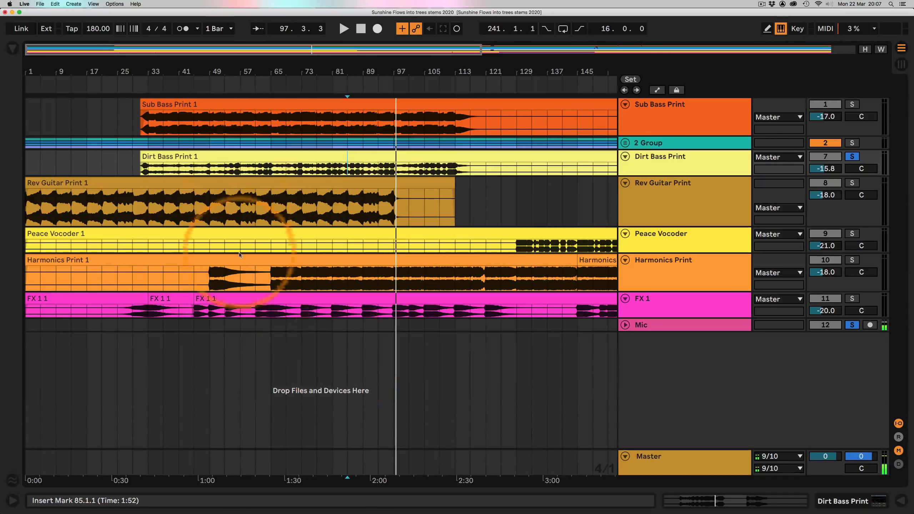
- Play the soloed Dirt Bass Print track from bar 65 and follow its waveform up close
click(270, 192)
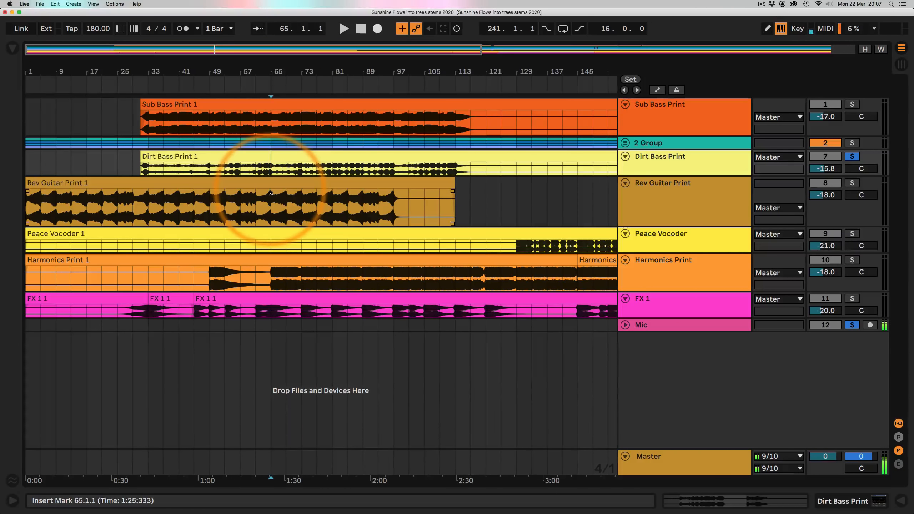
key(space)
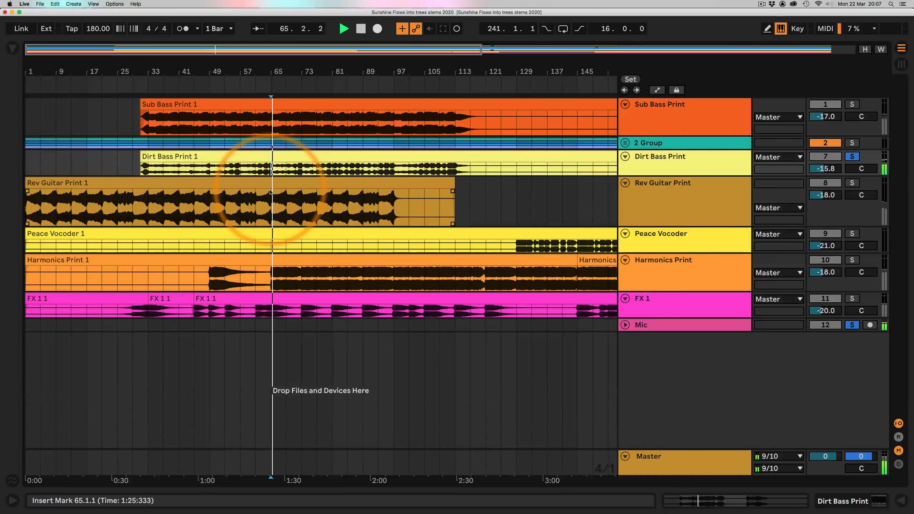
drag(405, 72, 390, 50)
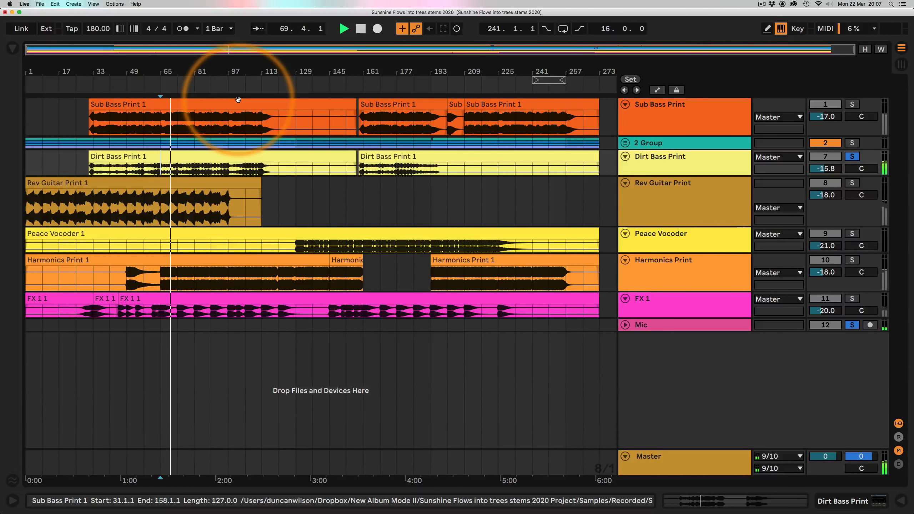
drag(168, 71, 171, 70)
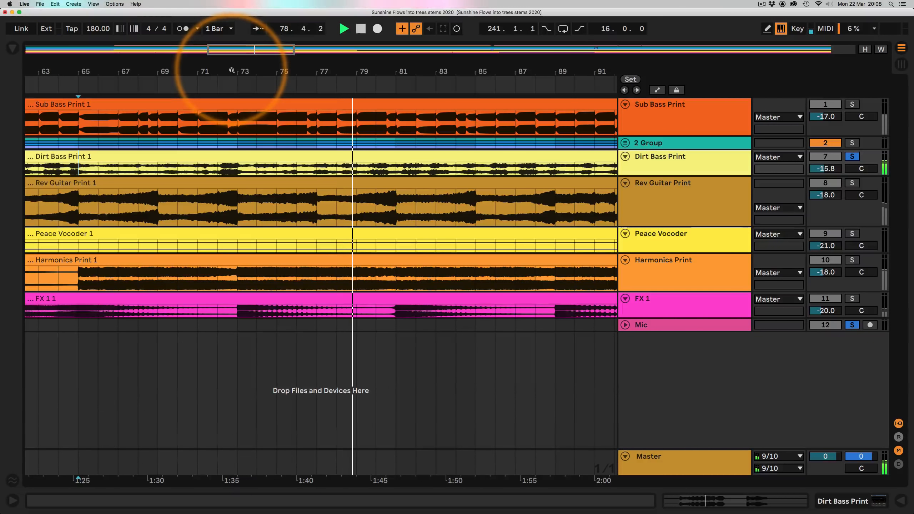
- Audition Sub Bass Print and Harmonics Print in solo together with Dirt Bass Print, and clear all the solos
click(851, 106)
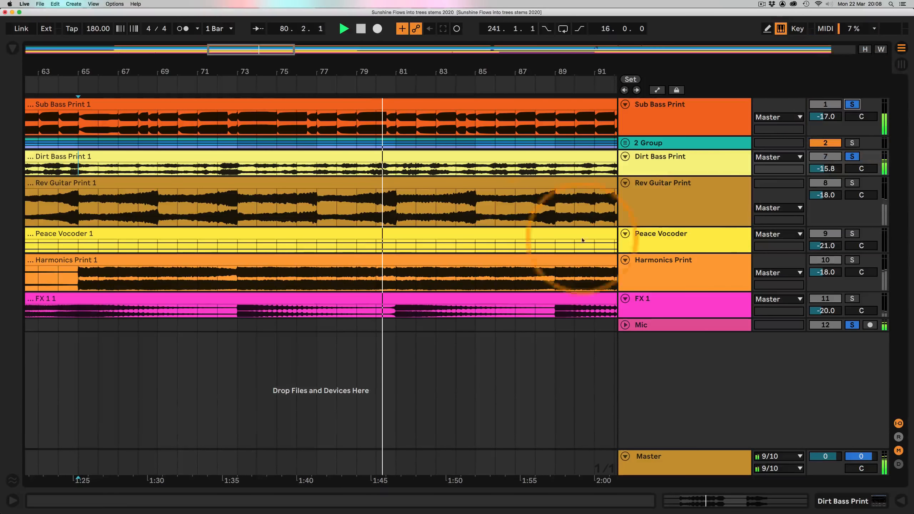
drag(398, 76, 325, 78)
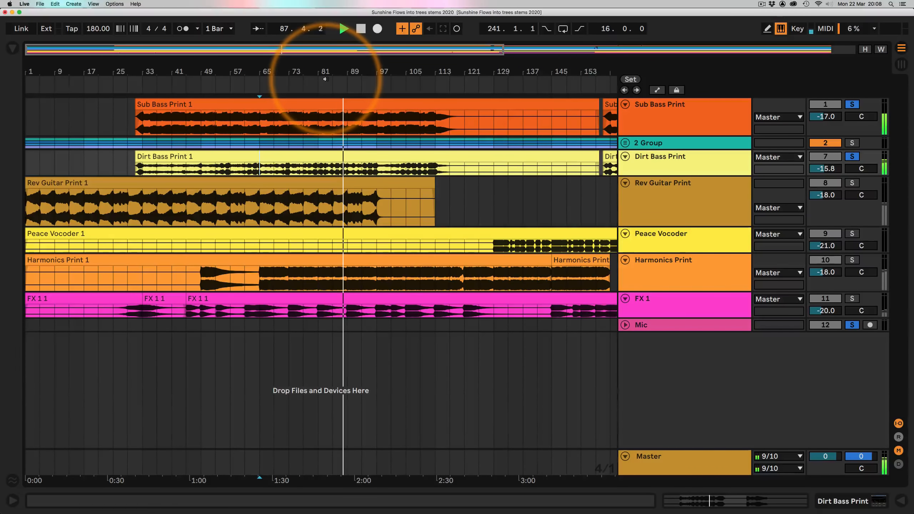
drag(325, 79, 211, 70)
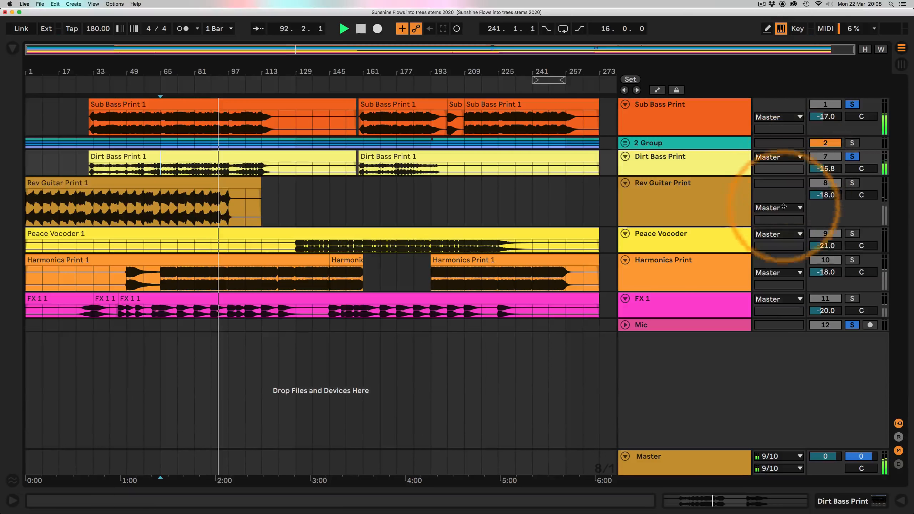
click(852, 259)
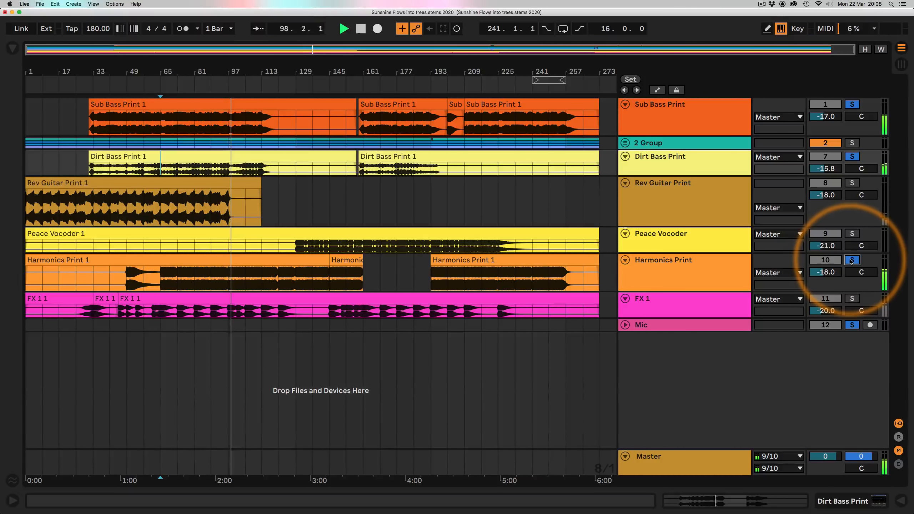
click(852, 104)
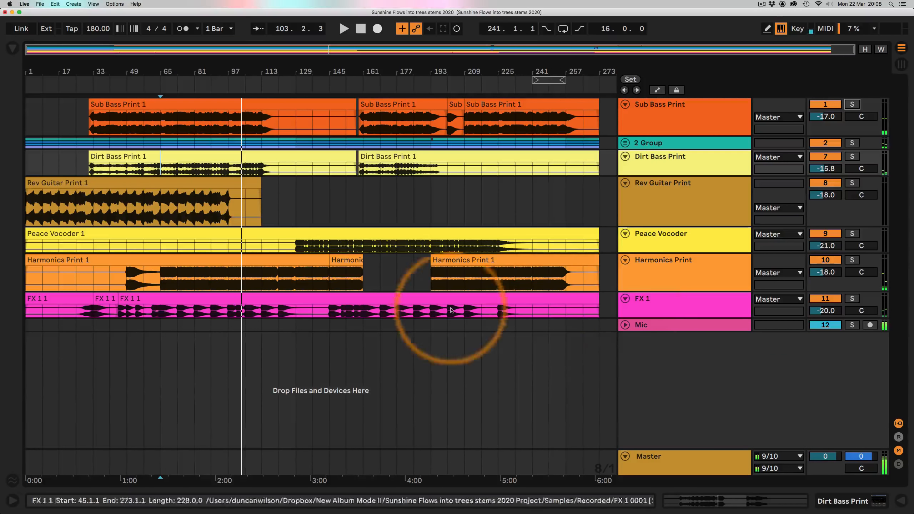
- Solo FX 1 with Mic, audition it from bar 49, and stop playback
click(127, 306)
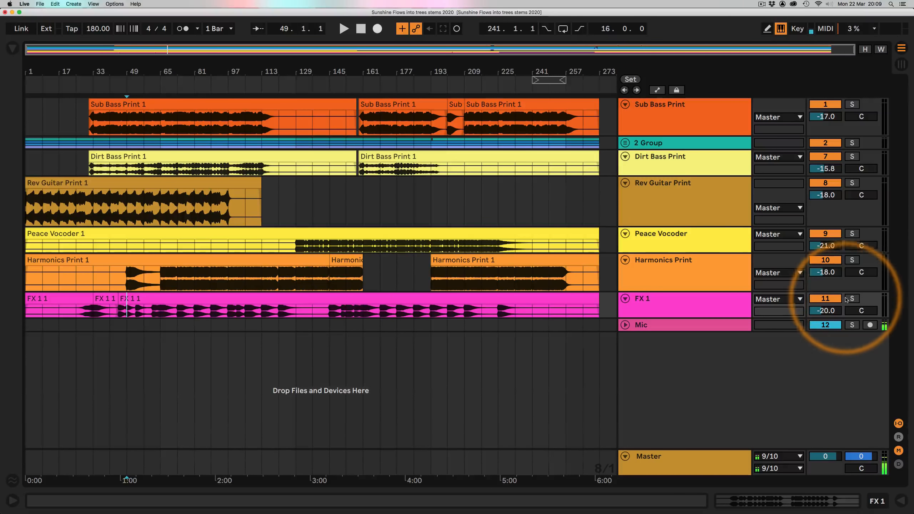
click(853, 298)
key(space)
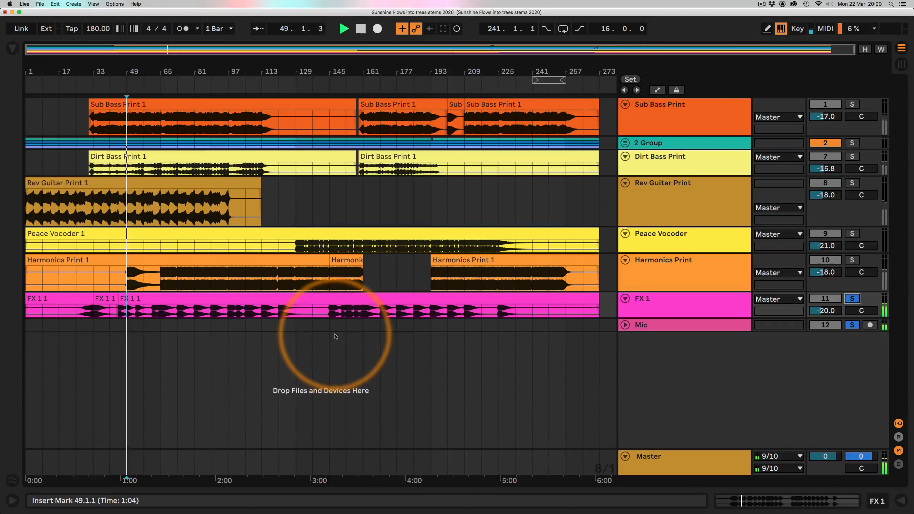
drag(124, 69, 257, 166)
key(space)
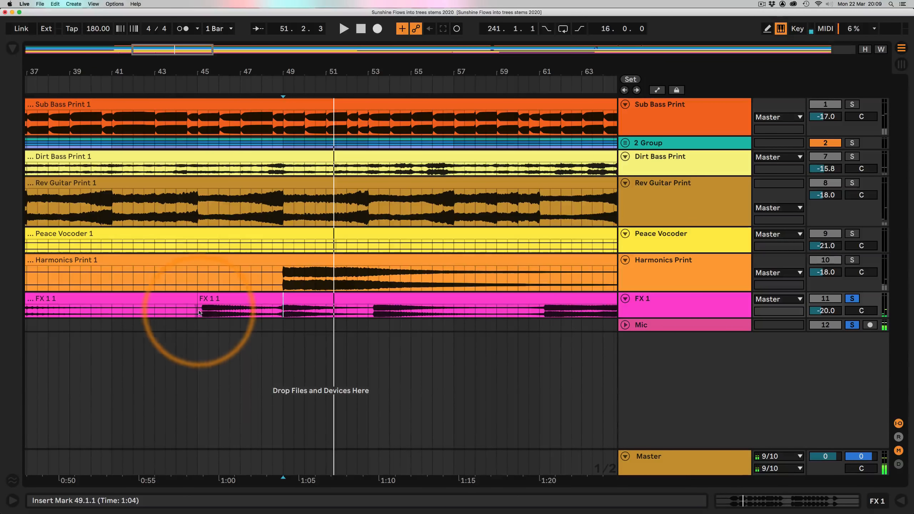
- Play the soloed FX 1 track from bar 45 and inspect its effect hits through bar 61
click(197, 312)
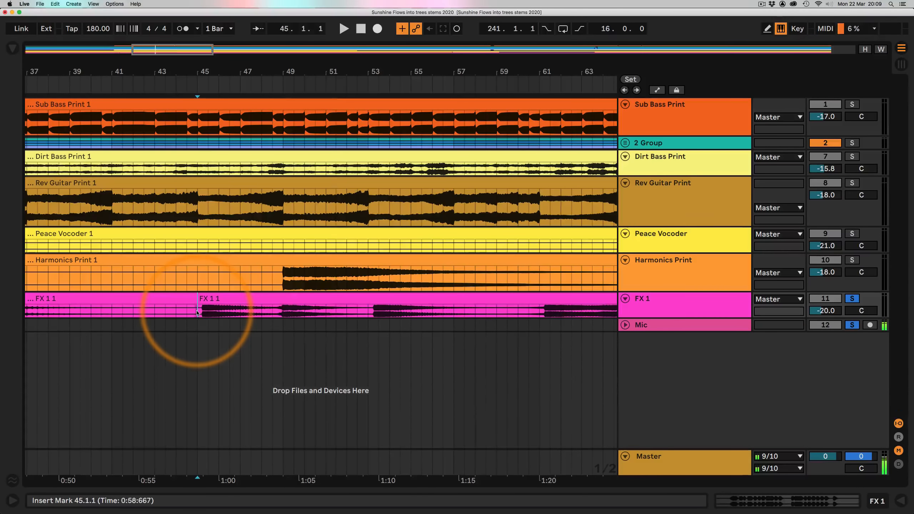
key(space)
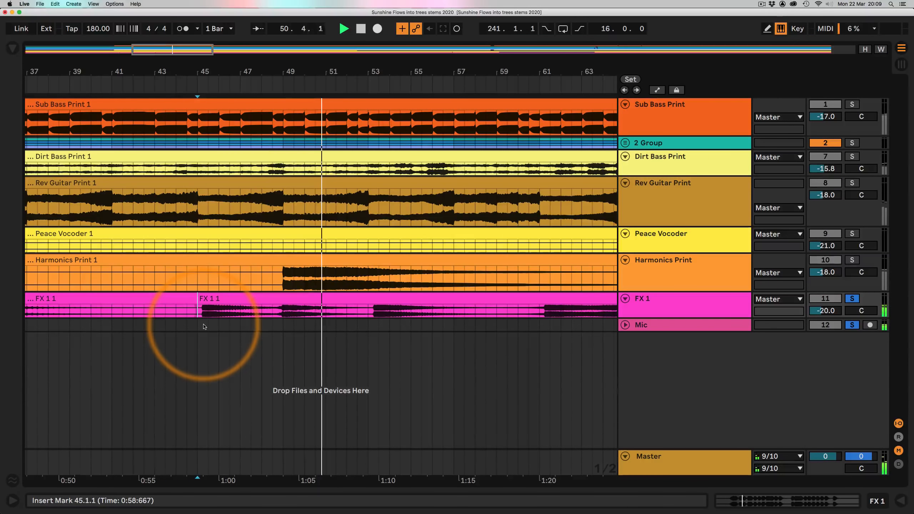
drag(374, 72, 371, 65)
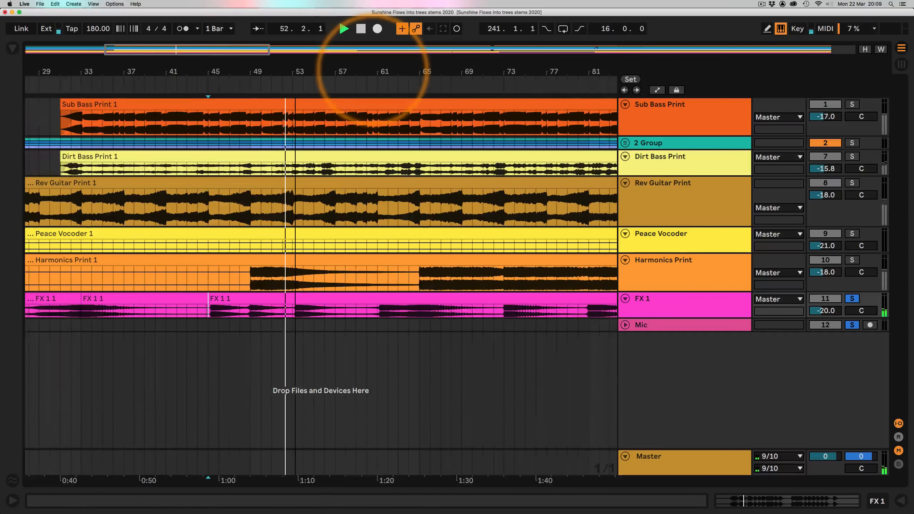
drag(295, 72, 252, 71)
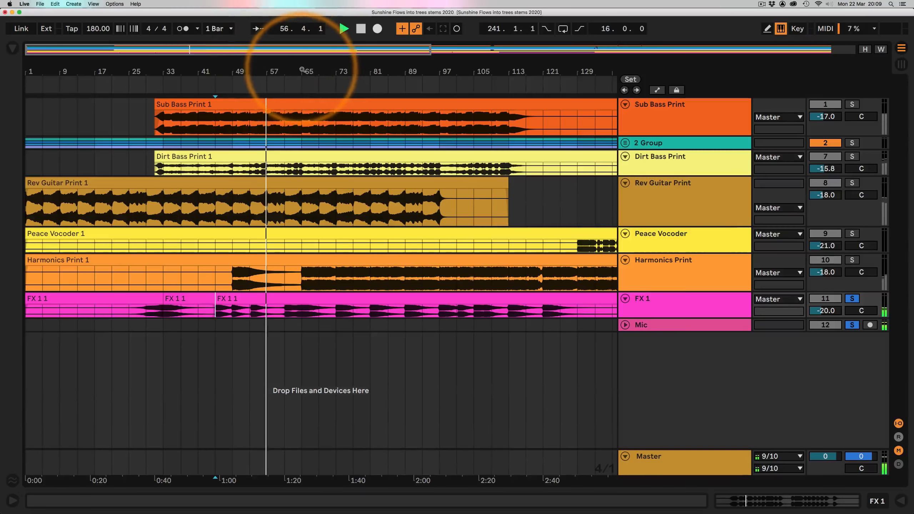
drag(299, 69, 300, 76)
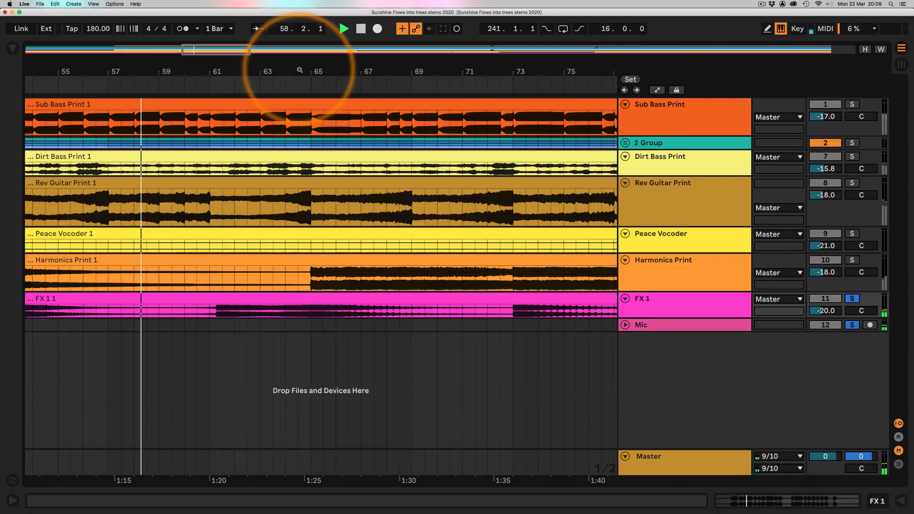
drag(220, 68, 221, 74)
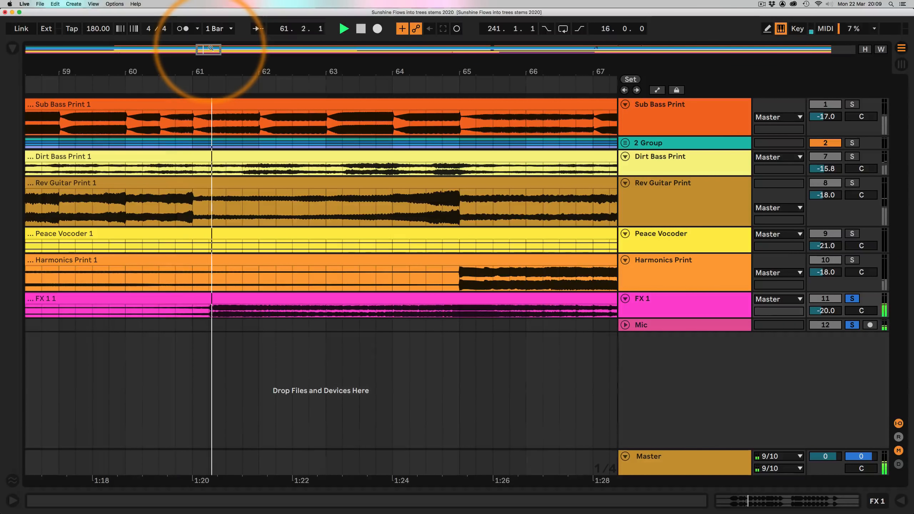
drag(211, 48, 239, 71)
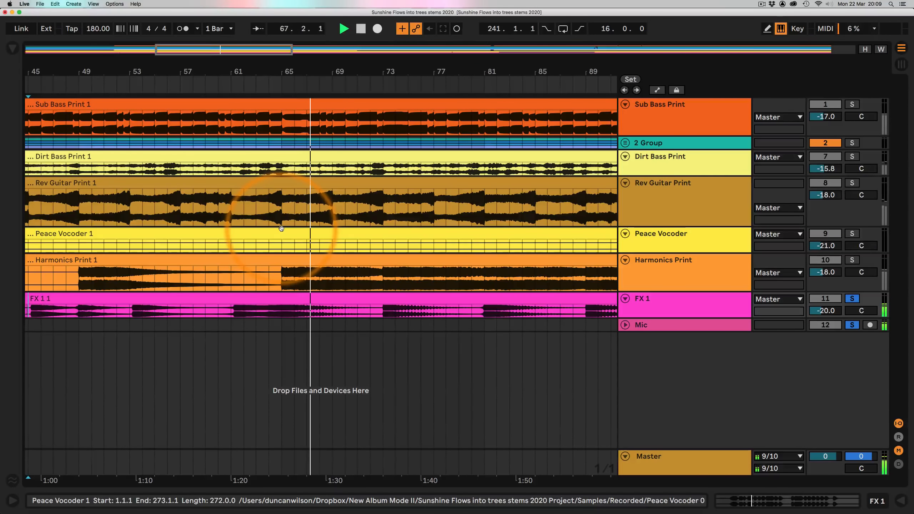
- Replay the soloed FX 1 track from bar 63 and bring the wider arrangement into view
click(252, 310)
key(space)
key(space)
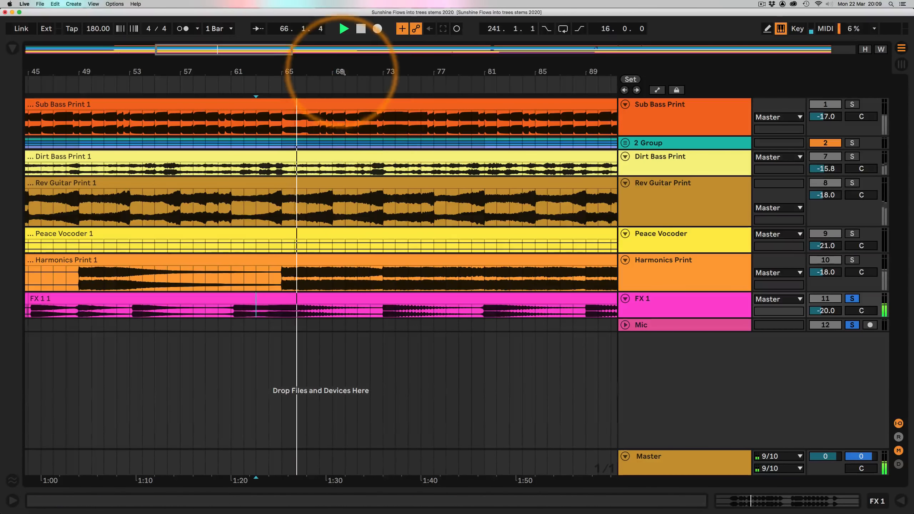
drag(341, 71, 241, 72)
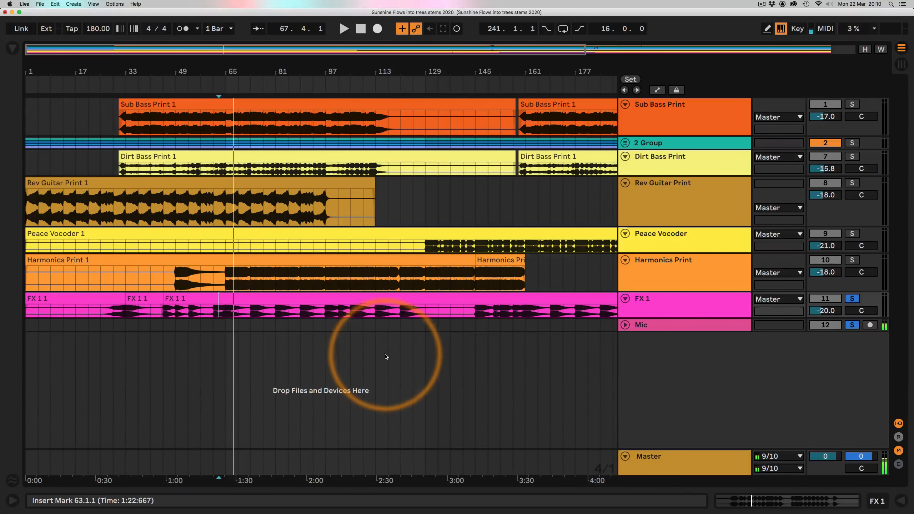
- Play the soloed FX 1 track from bar 81, bring the whole arrangement into view and stop playback
click(275, 323)
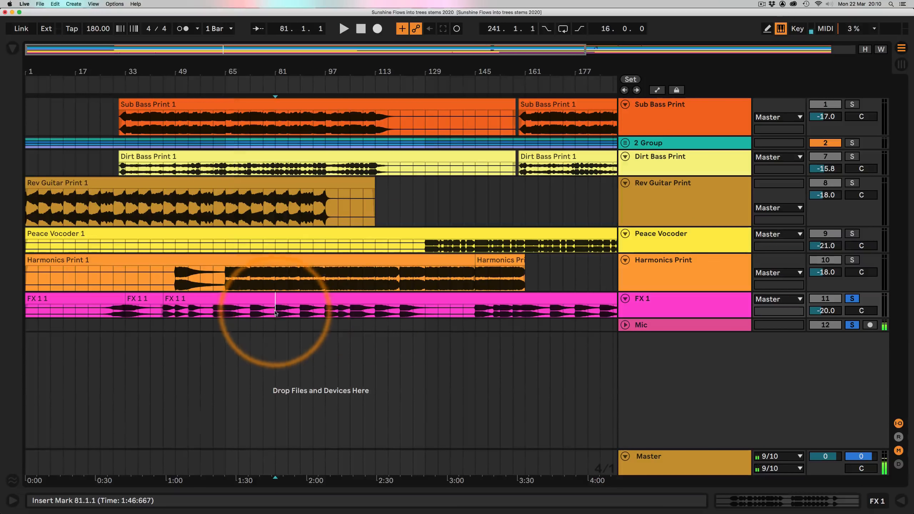
key(space)
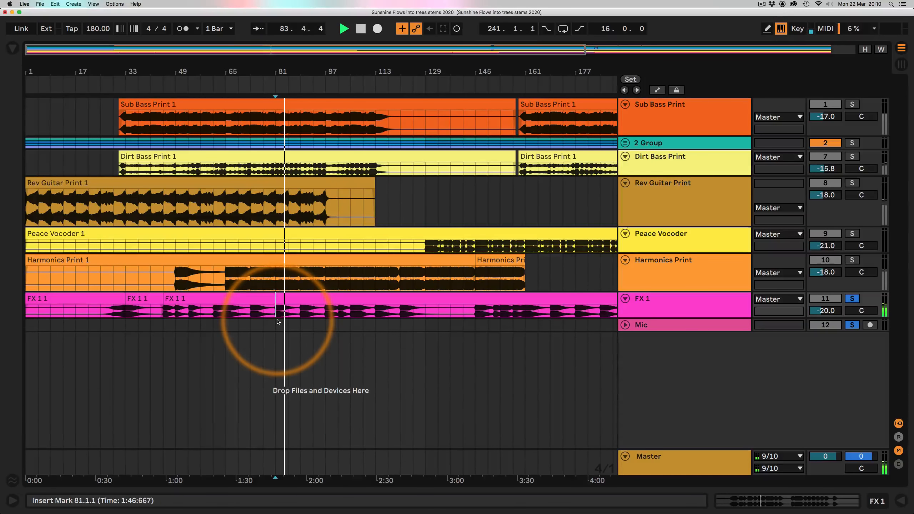
drag(299, 93, 341, 73)
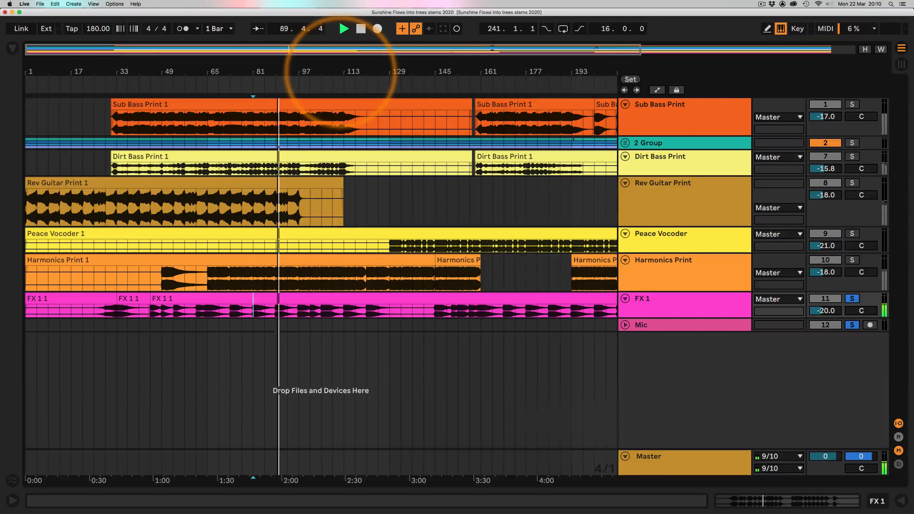
drag(341, 72, 341, 70)
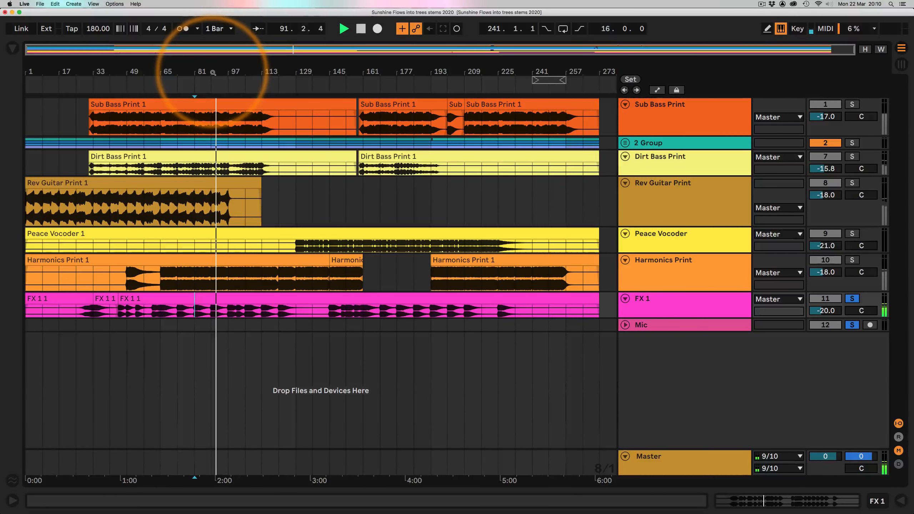
key(space)
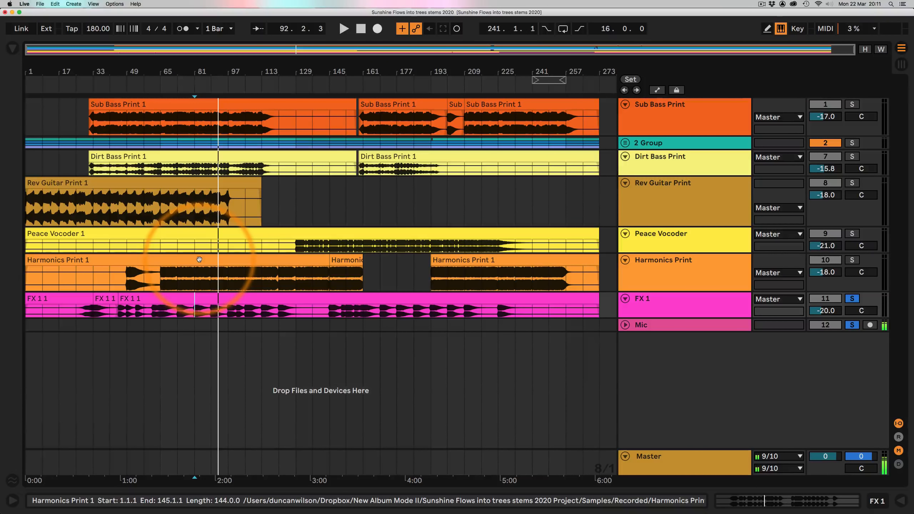
- Solo the 2 Group drums together with Mic in place of FX 1, and unfold the group's tracks
click(851, 143)
super+click(852, 299)
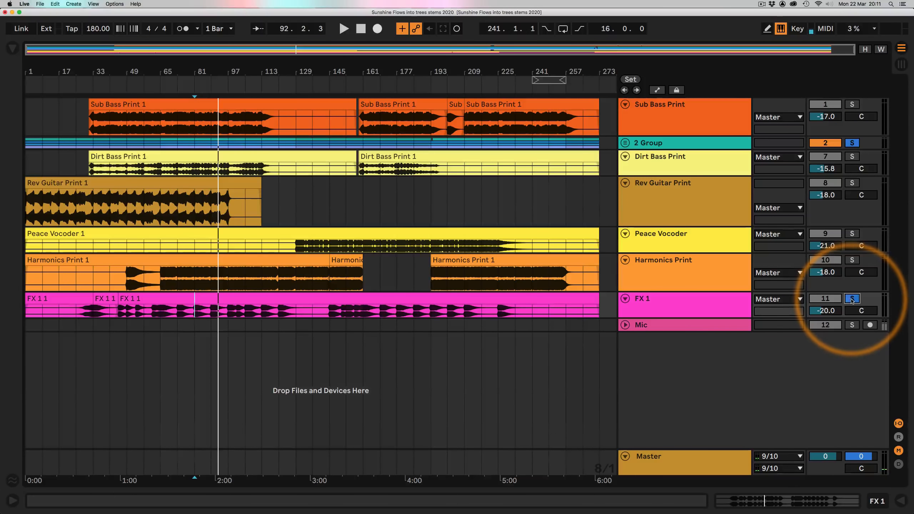
super+click(851, 299)
super+click(852, 325)
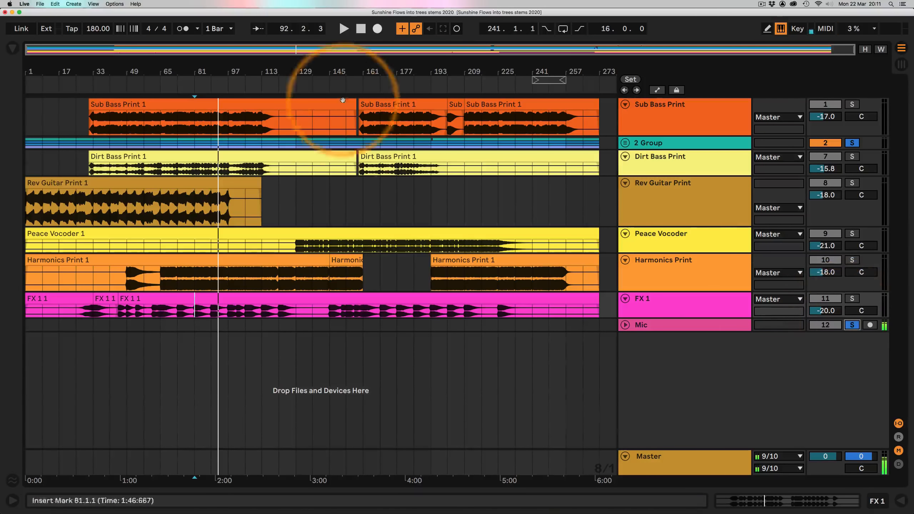
click(625, 143)
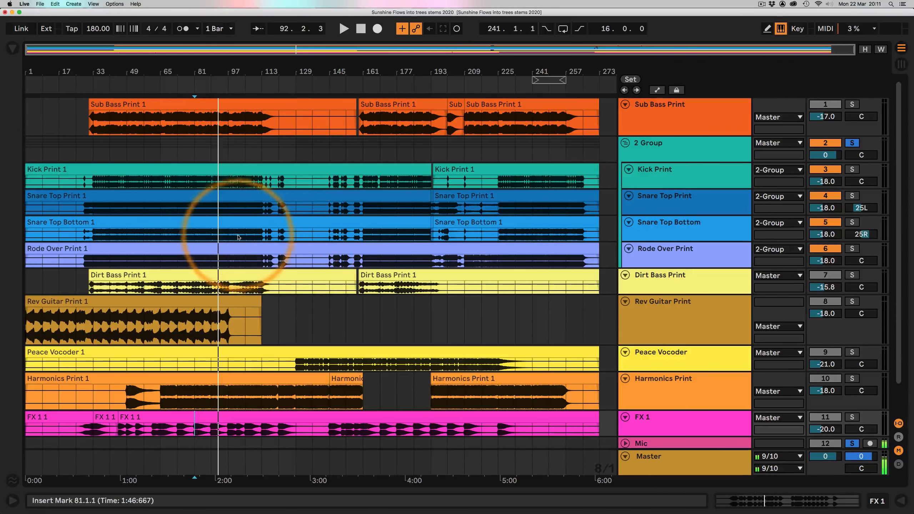
- Audition the drum group from bar 97, clear the solos to hear all stems, and fold the group again
click(246, 217)
key(space)
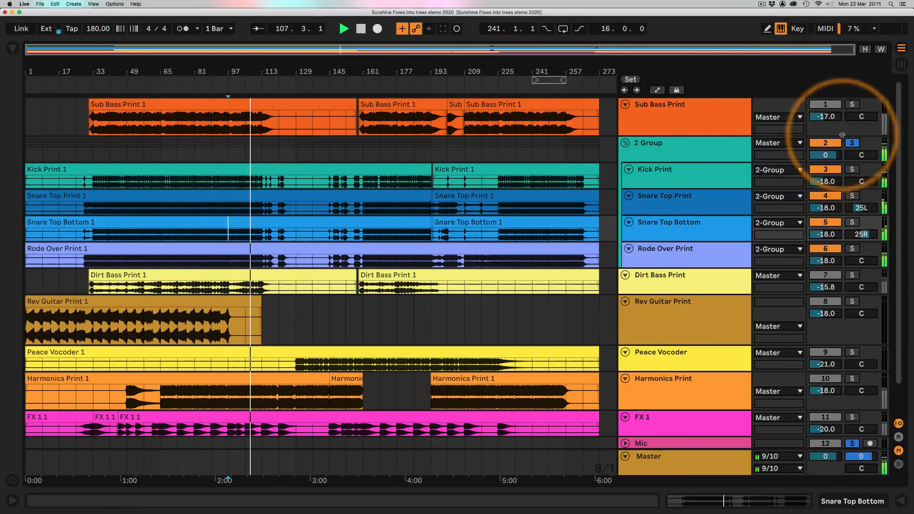
click(852, 142)
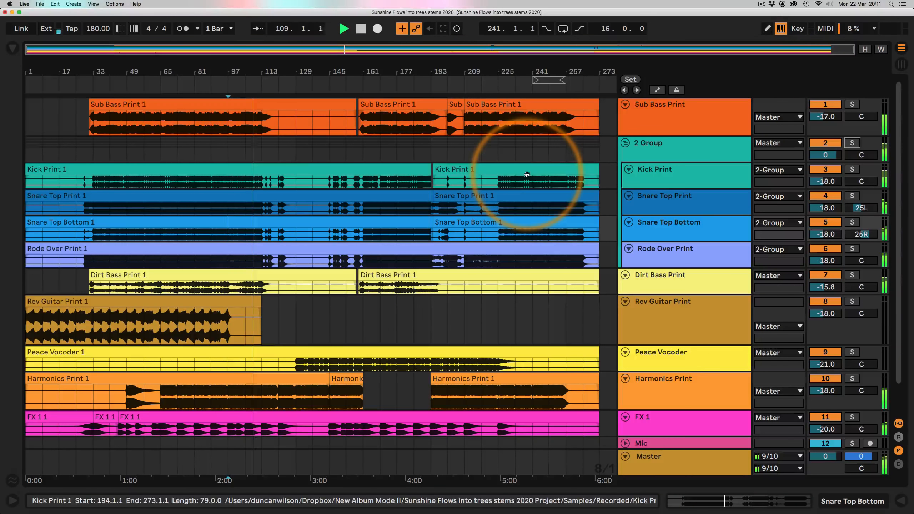
click(625, 143)
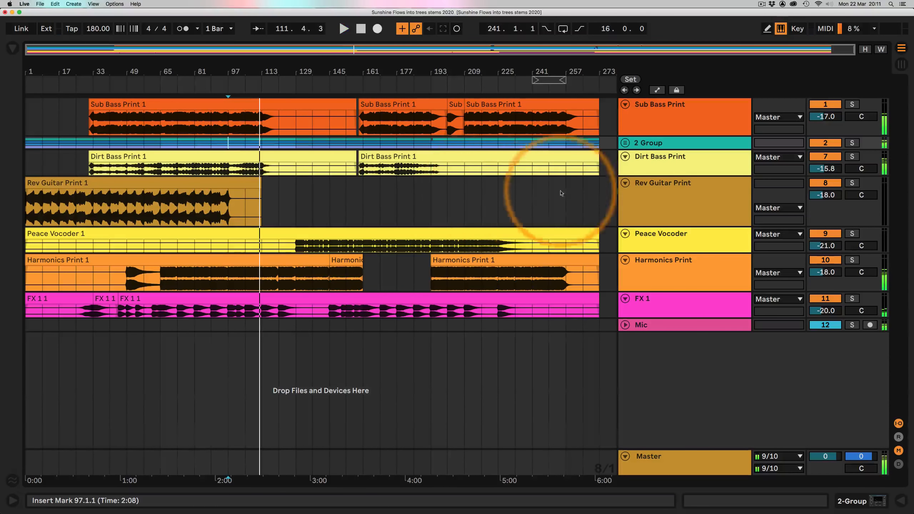
- Play the end of the song from bar 265 to the end of the clips with all stems active
click(583, 143)
drag(600, 73, 597, 72)
key(space)
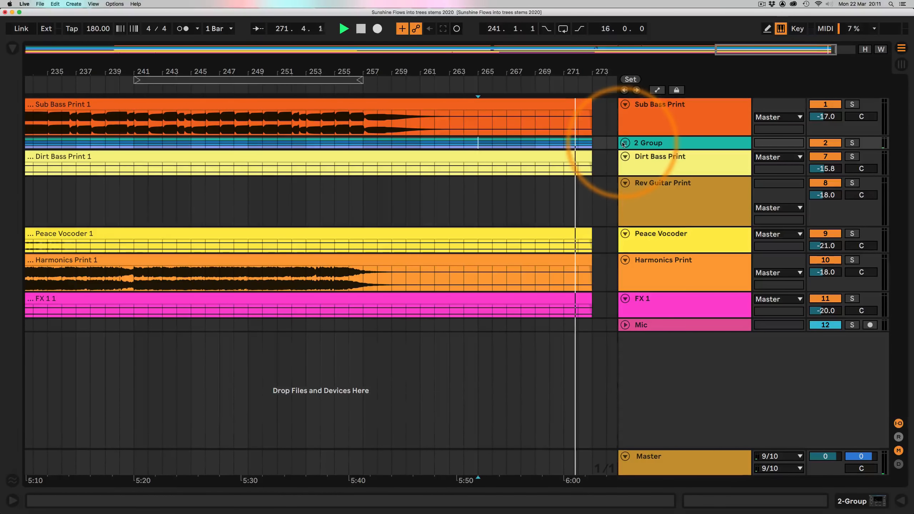
key(space)
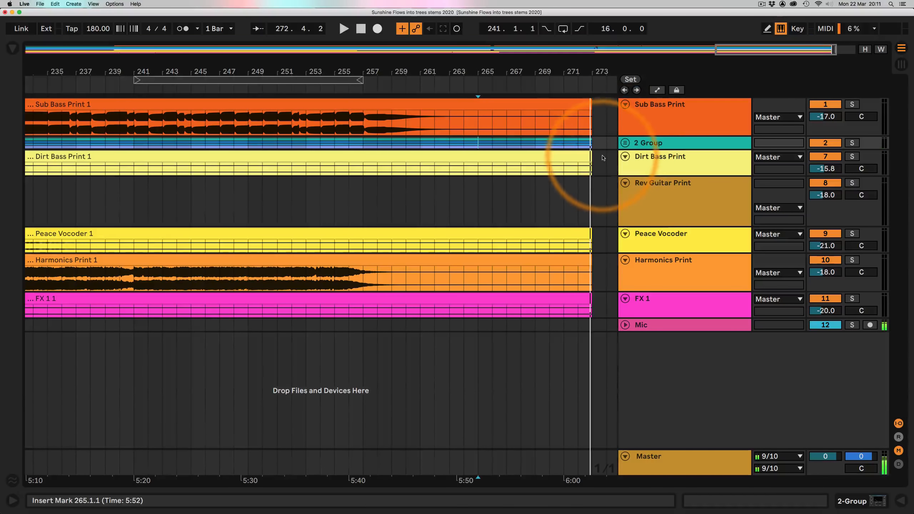
- Show the Session mixer with 2 Group unfolded, check the levels briefly in playback, and return the song to its start
click(901, 64)
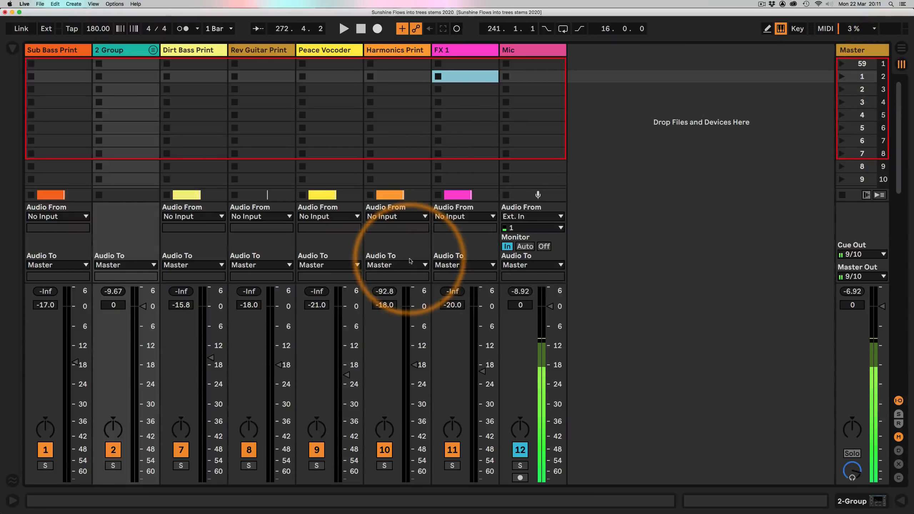
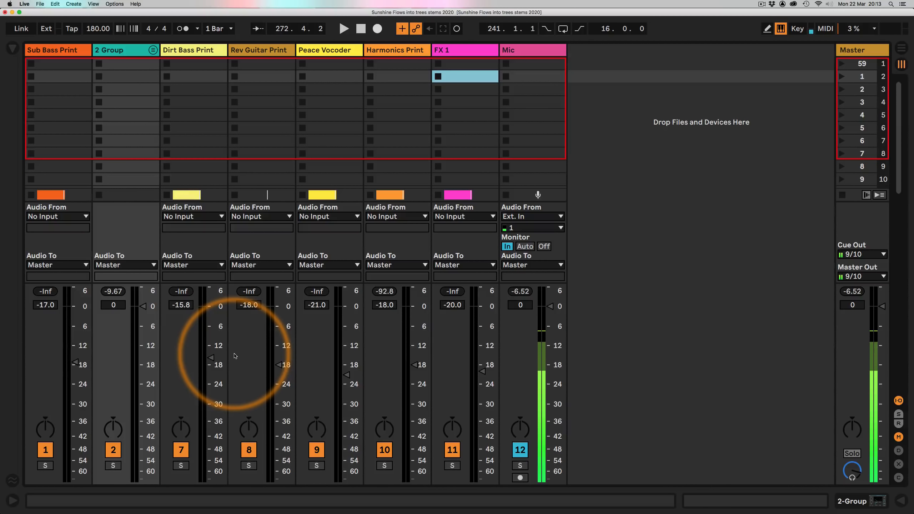
click(153, 50)
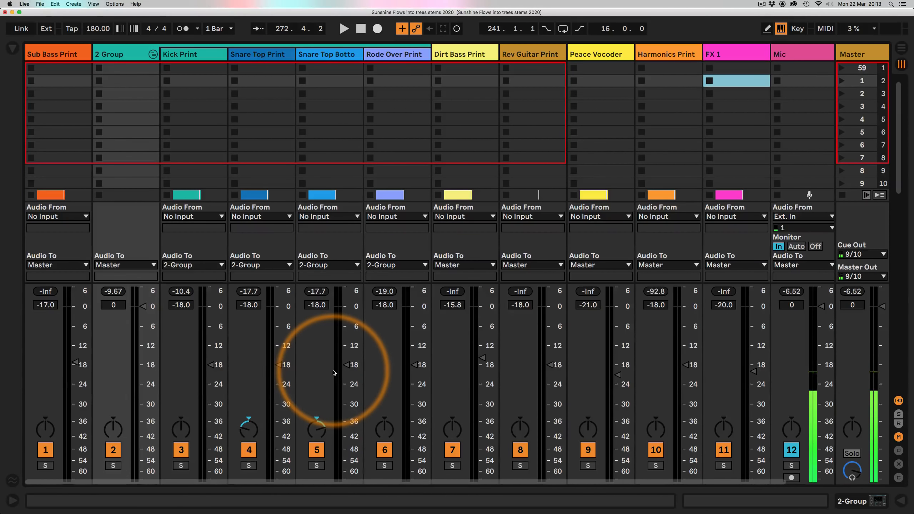
key(space)
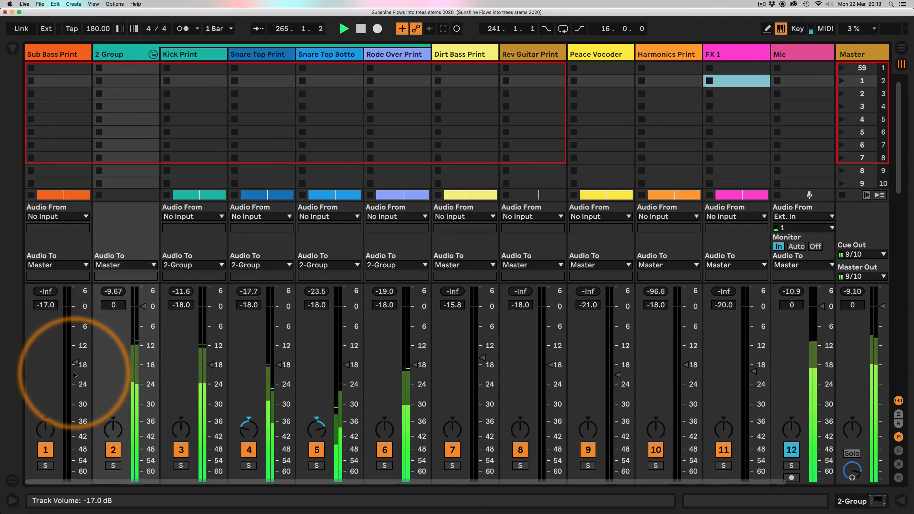
click(355, 30)
click(360, 29)
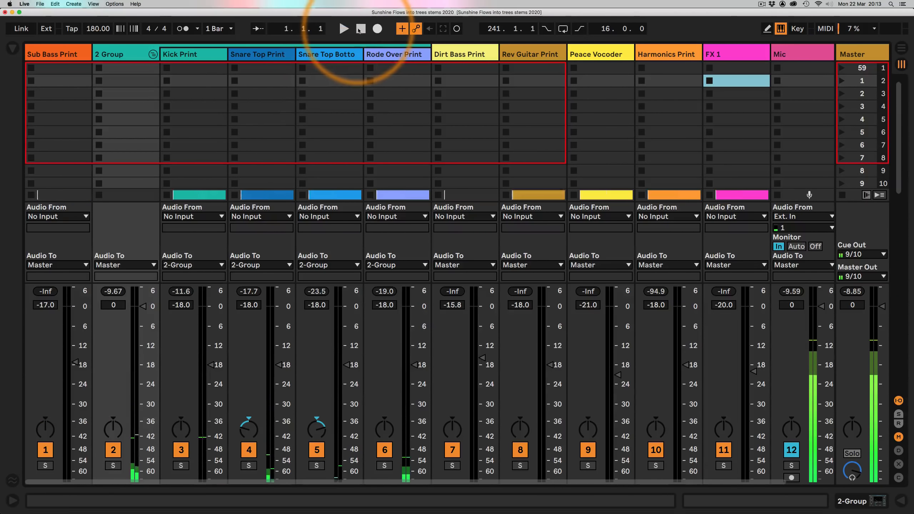
- Loop the arrangement from bar 33 to bar 97 using a selection on Rev Guitar Print, and start playback
click(900, 48)
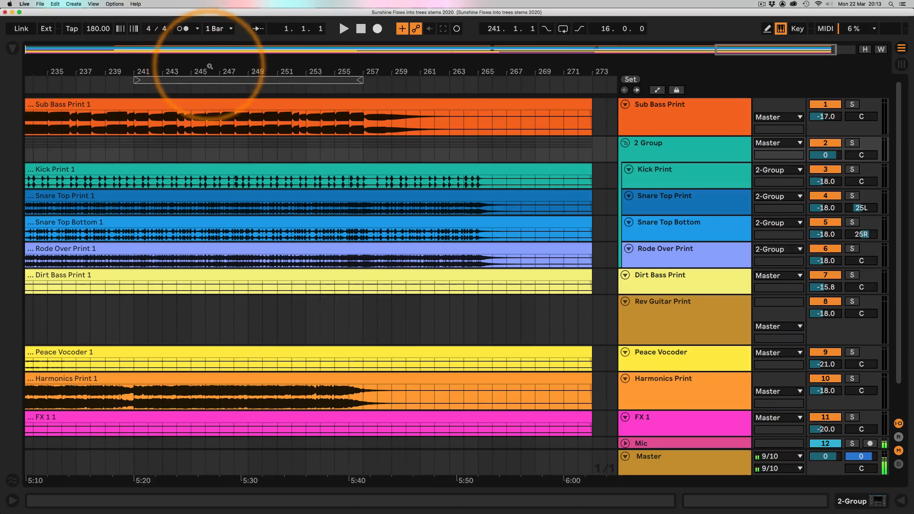
drag(210, 67, 212, 61)
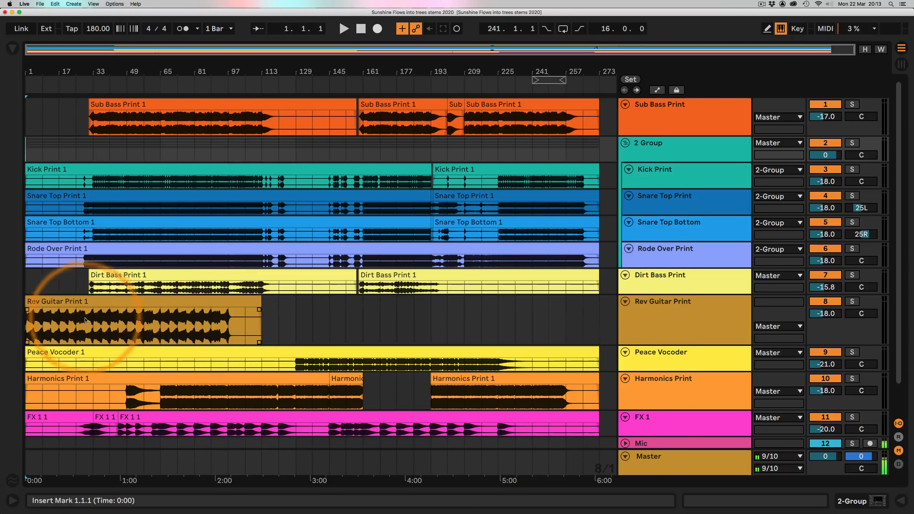
drag(93, 322, 225, 325)
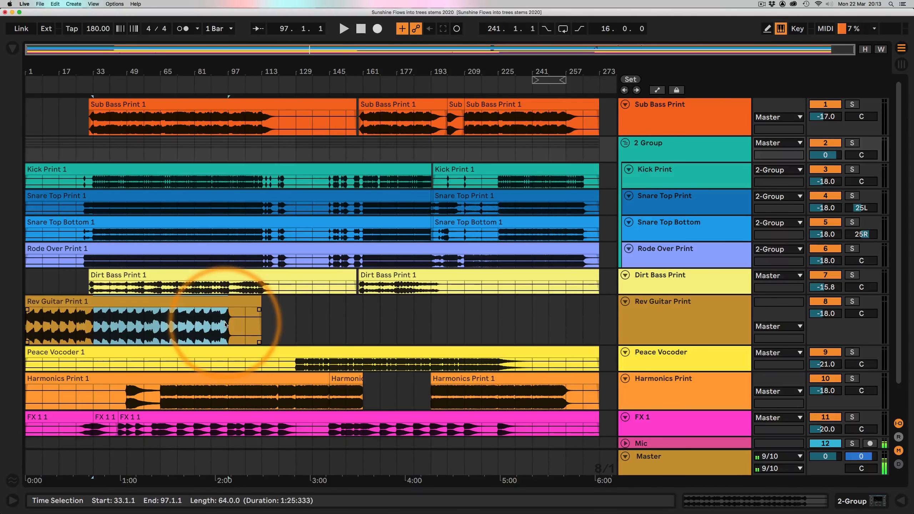
key(cmd+l)
key(space)
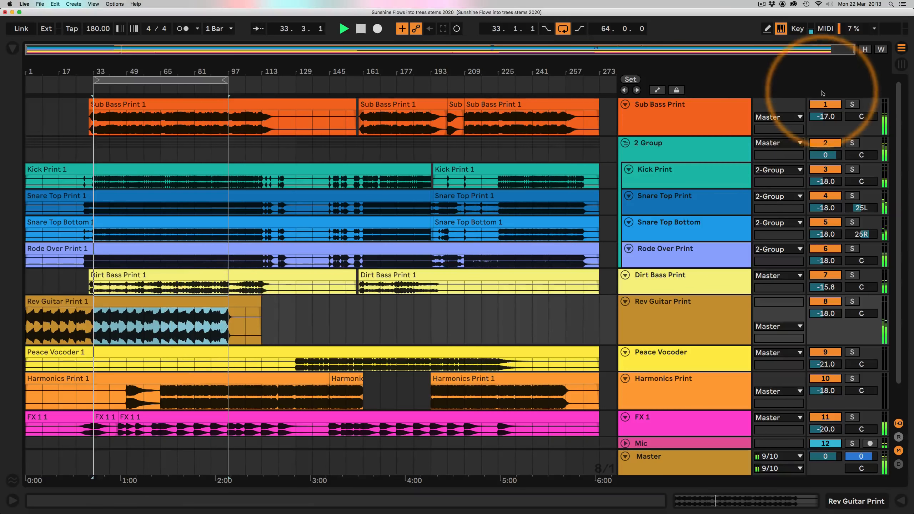
- View the Session mixer during playback, inspect the device chain on Kick Print, and hide the device view again
click(899, 64)
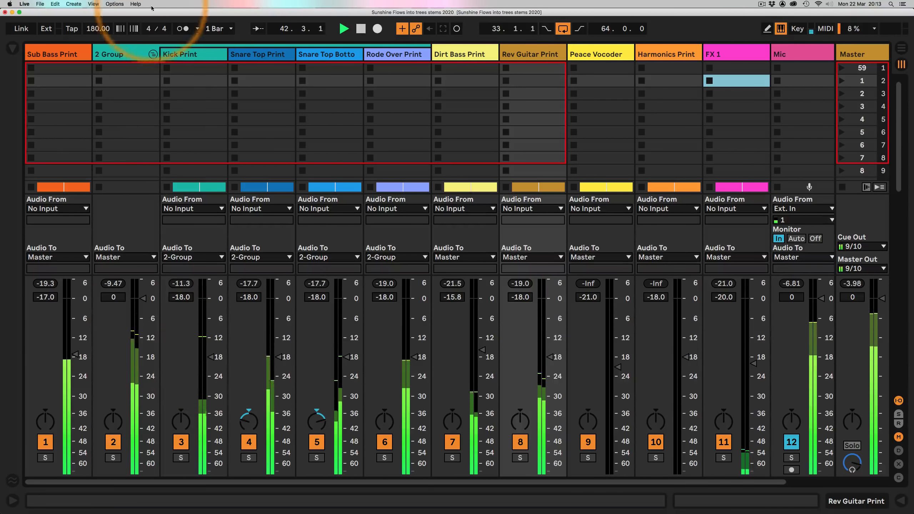
double_click(201, 54)
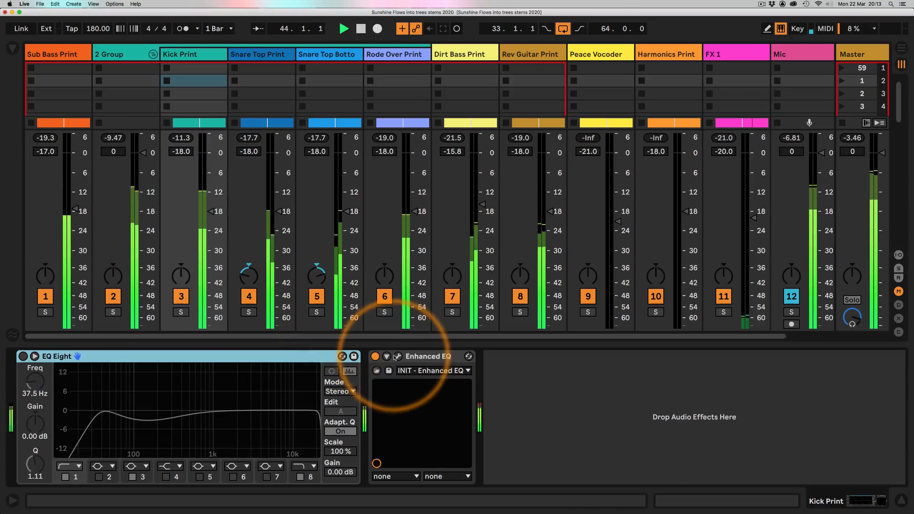
click(187, 54)
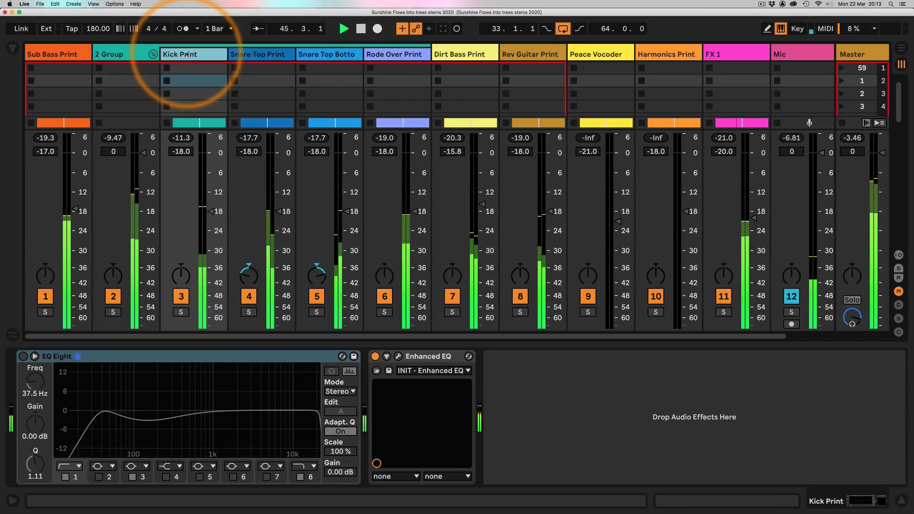
click(901, 501)
click(140, 337)
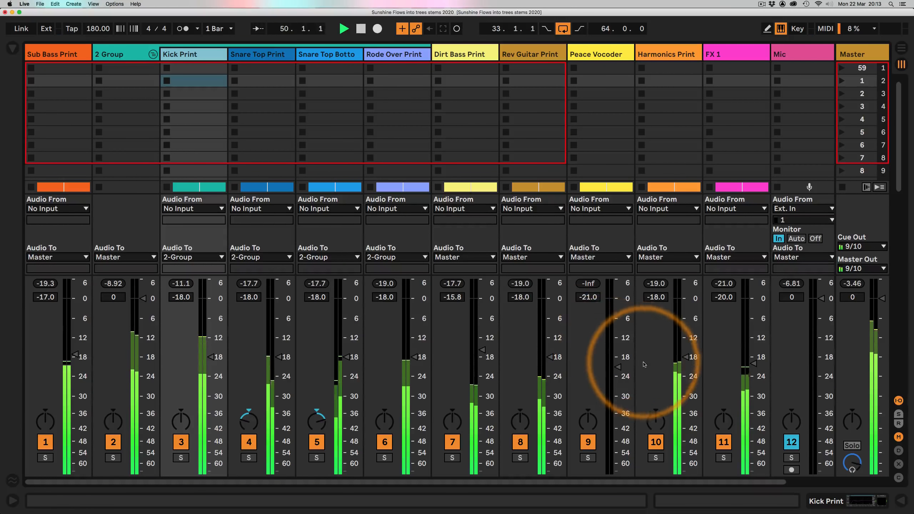
- Examine the track faders and meter levels in the mixer, replaying the loop from bar 33 and stopping it
click(684, 359)
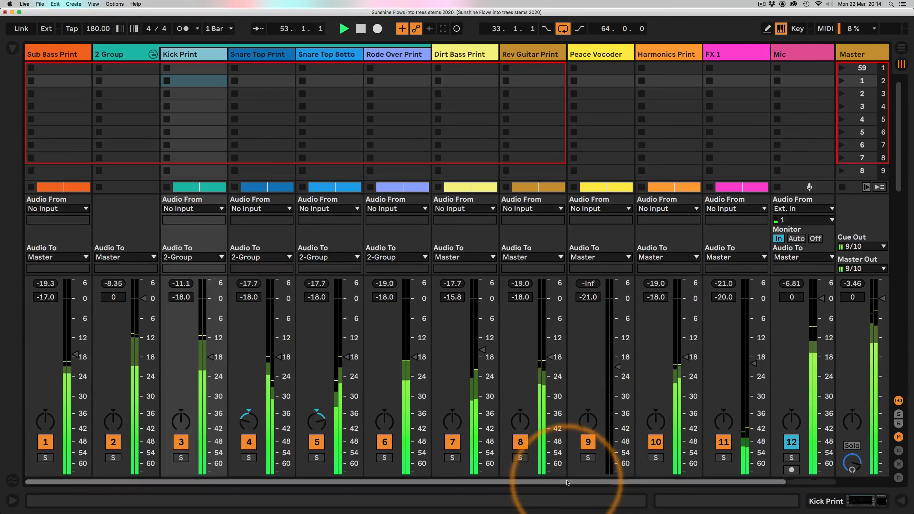
drag(567, 482, 469, 488)
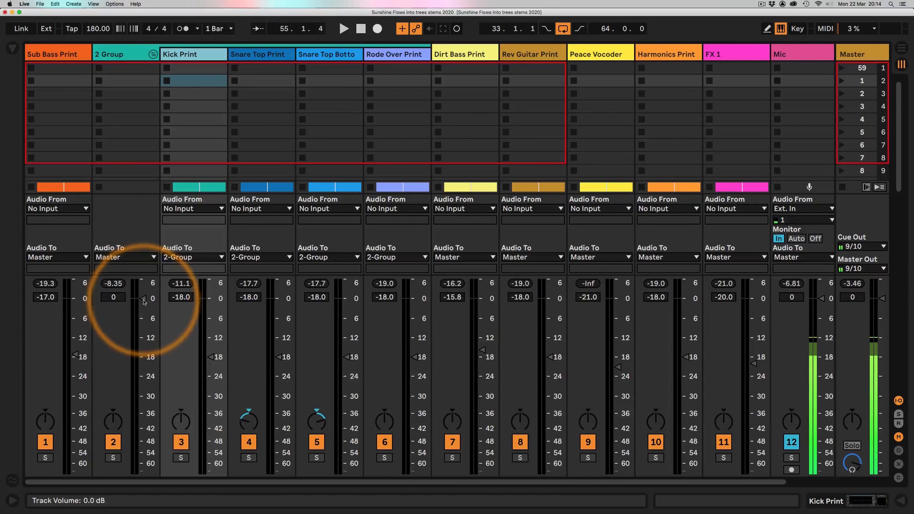
key(space)
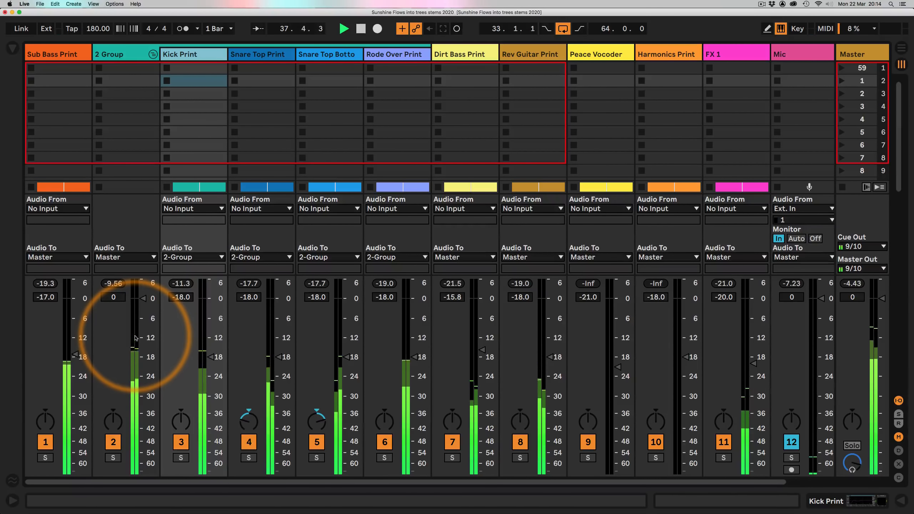
key(space)
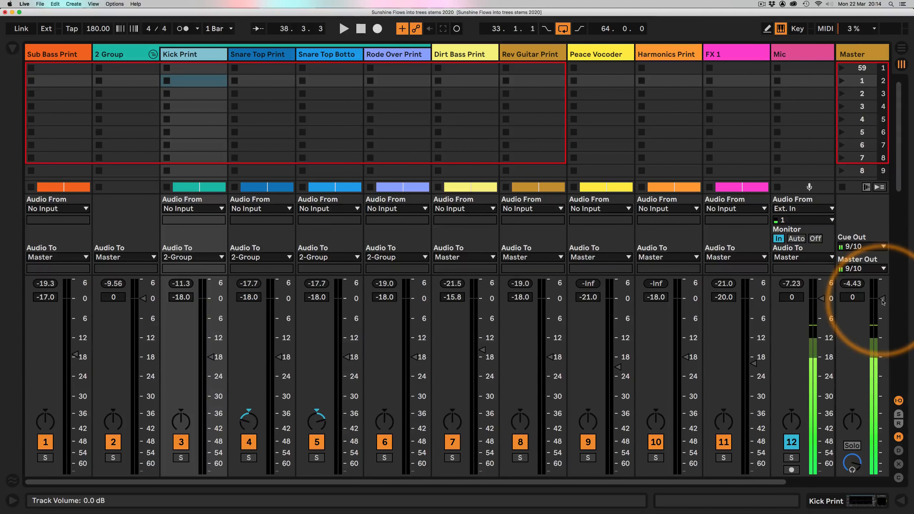
- Widen the Master track, check its device chain and volume, and bring the remaining tracks through Mic into view
drag(836, 54, 697, 54)
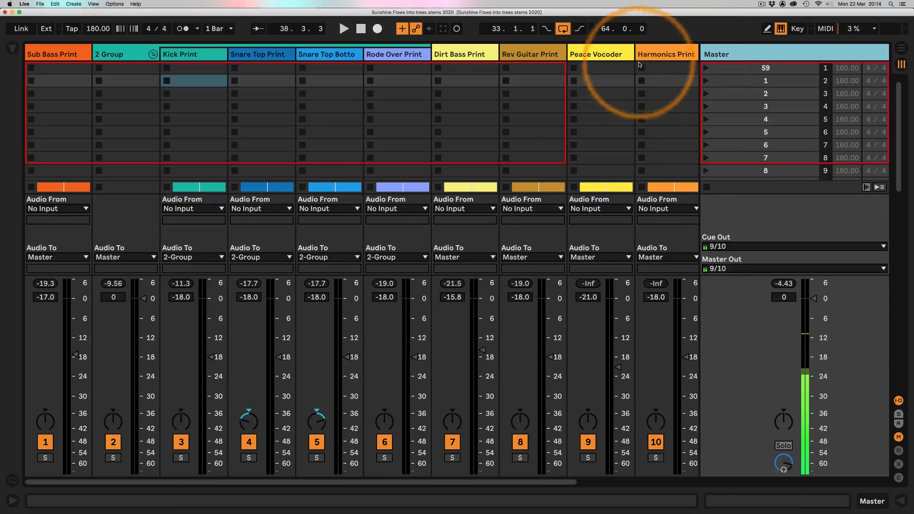
double_click(750, 52)
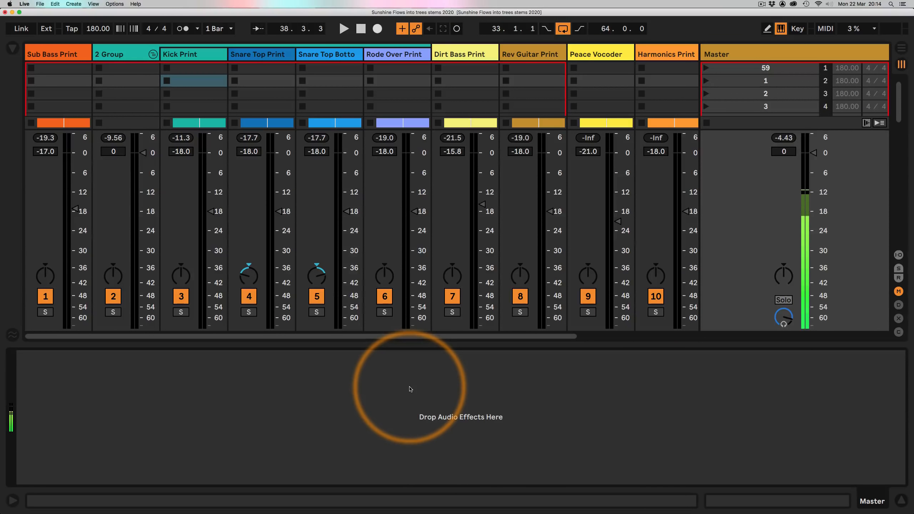
click(896, 504)
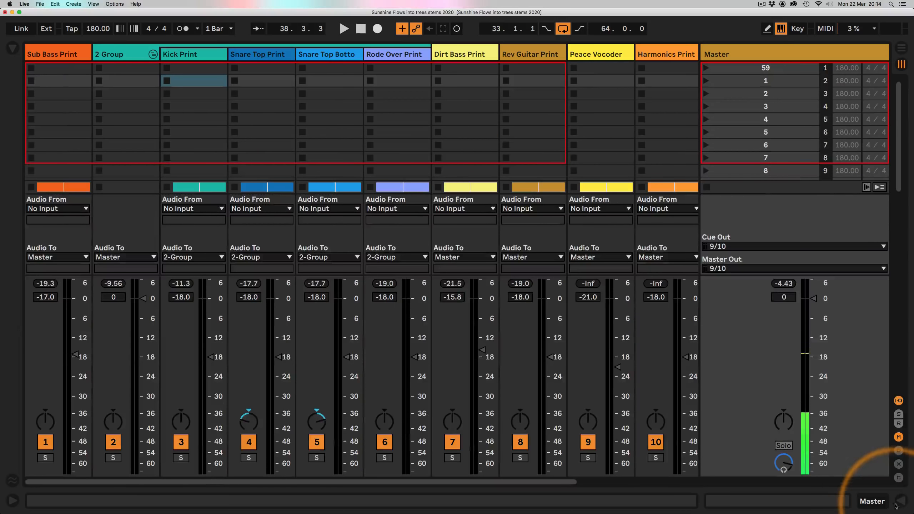
click(783, 298)
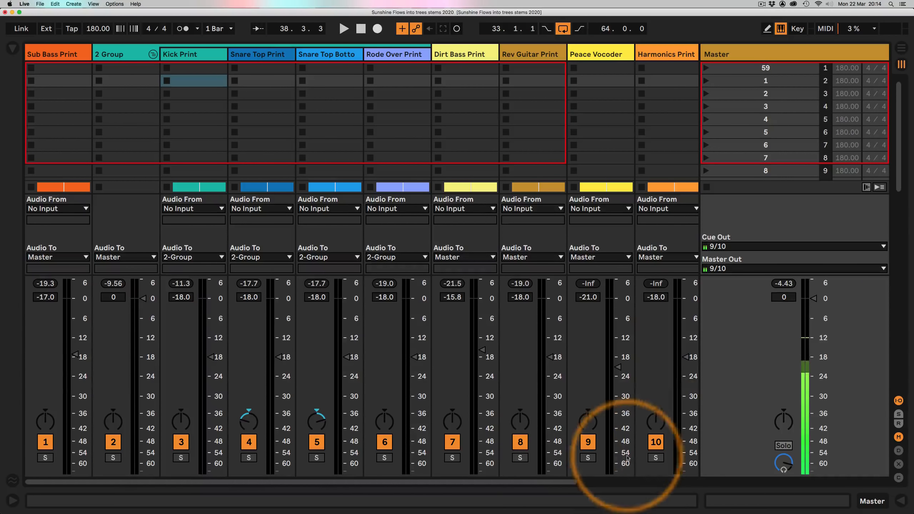
drag(550, 482, 686, 486)
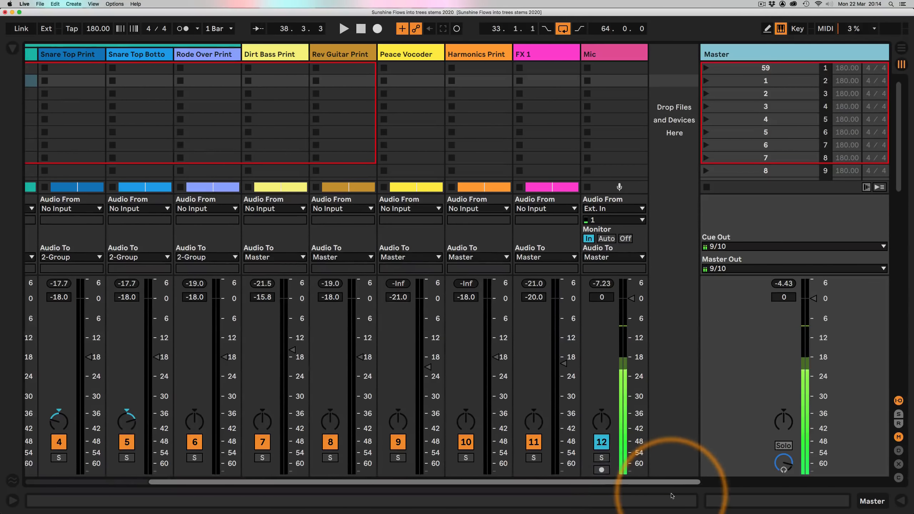
- Try lowering the volume of all tracks from Sub Bass Print through FX 1 together, with Sub Bass Print at -32.9 dB, and undo it
click(537, 54)
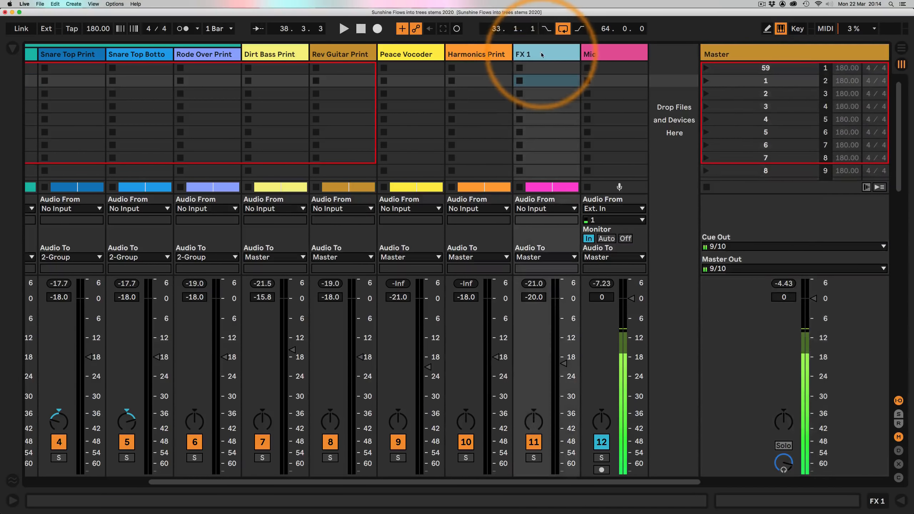
drag(527, 482, 38, 162)
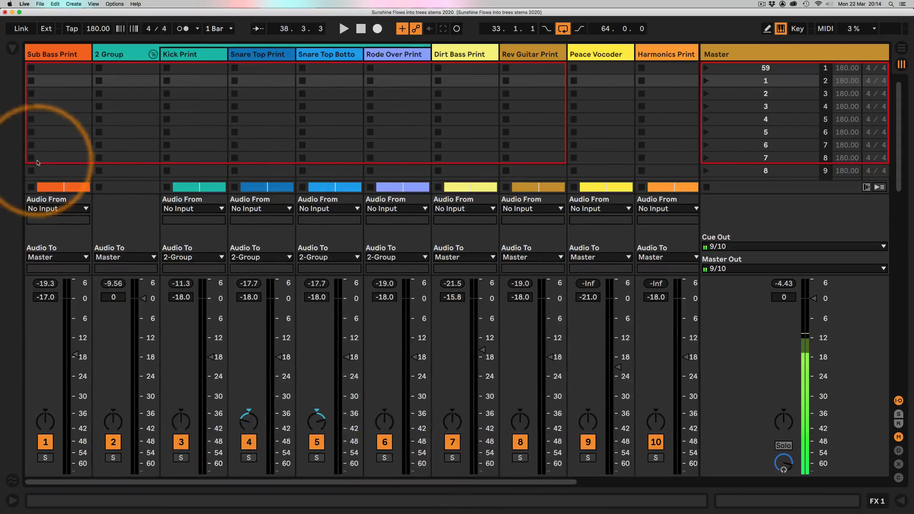
shift+click(63, 55)
drag(75, 356, 75, 406)
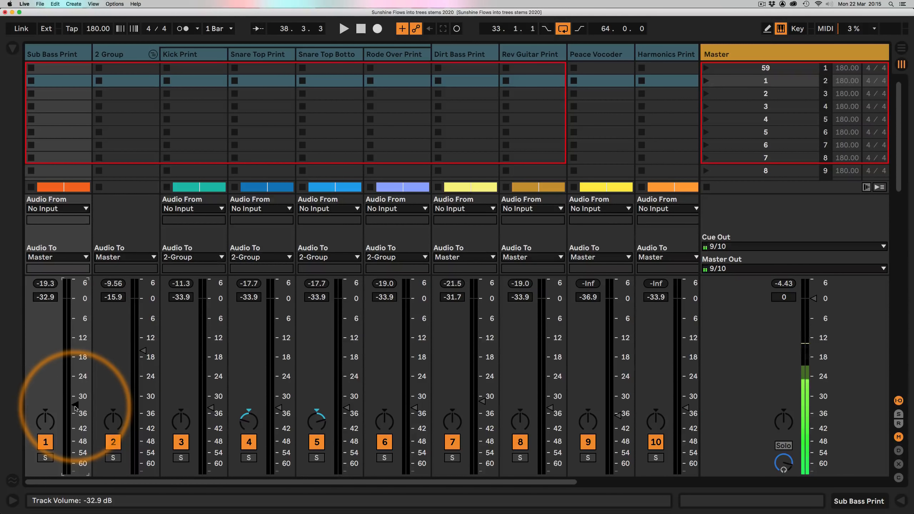
key(super+z)
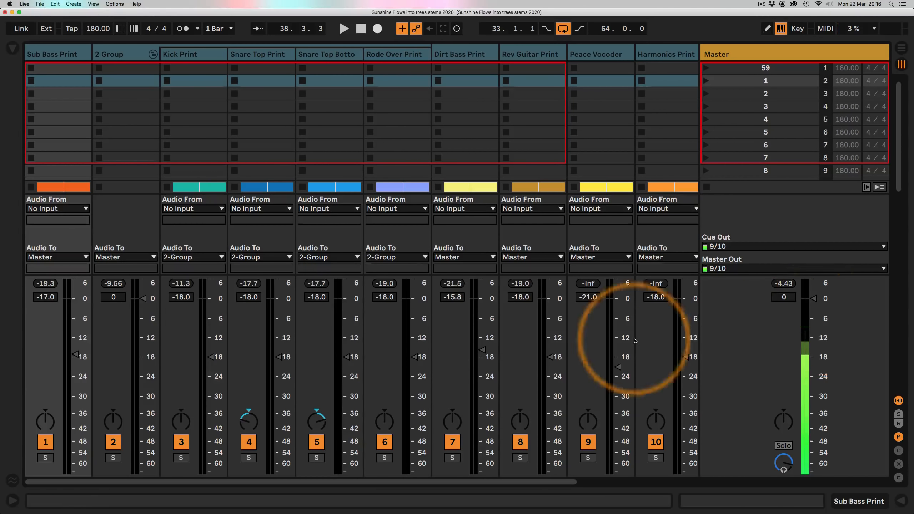
- Play the loop to check the track and Master peak levels, reduce the selection to Snare Top Bottom, and stop playback
key(space)
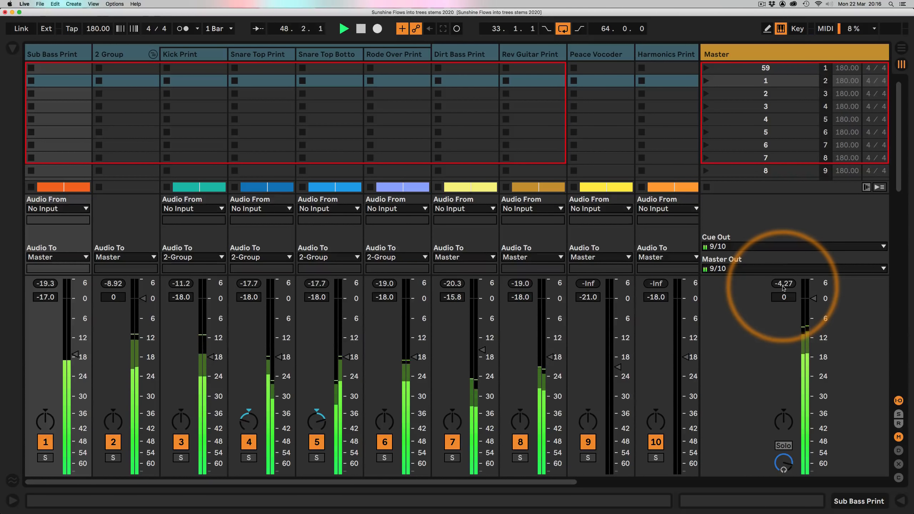
click(379, 105)
click(336, 82)
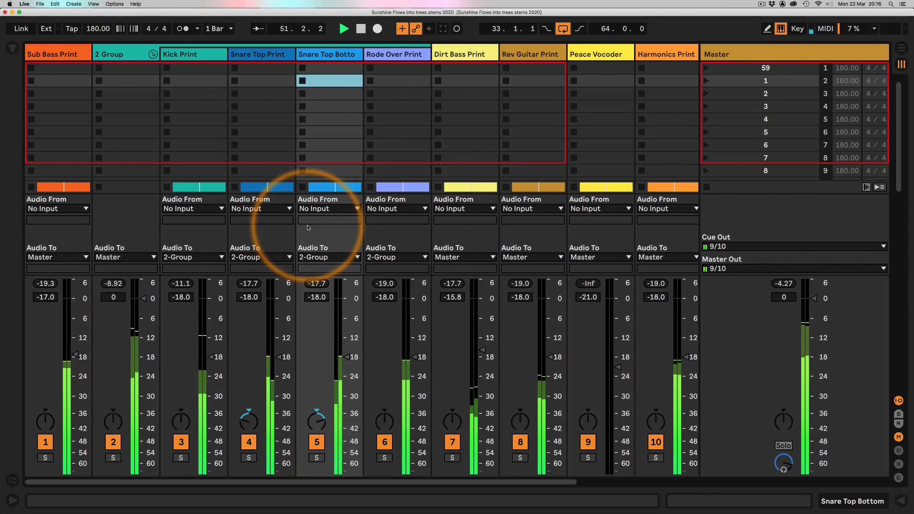
key(space)
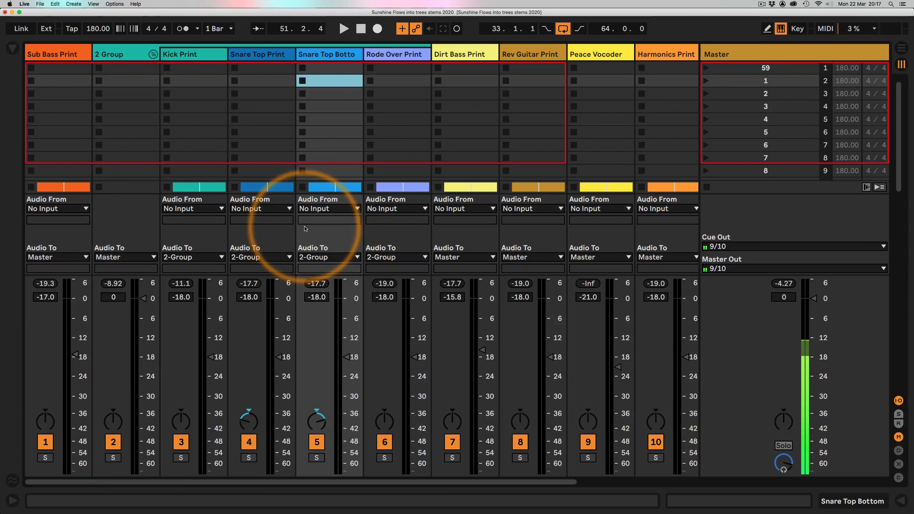
- Review the mixer channels through Mic, and fold the 2-Group track to hide its kick, snare and Rode tracks
drag(54, 483, 259, 484)
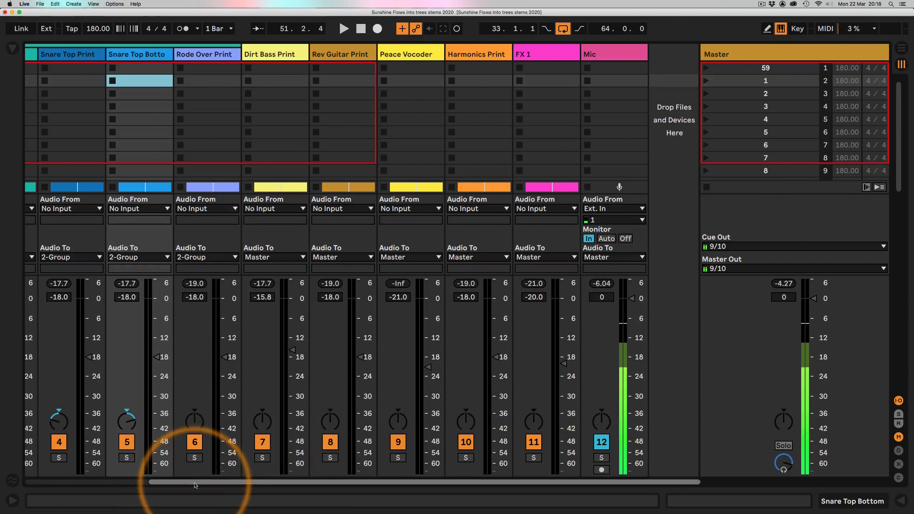
drag(197, 482, 61, 483)
click(188, 342)
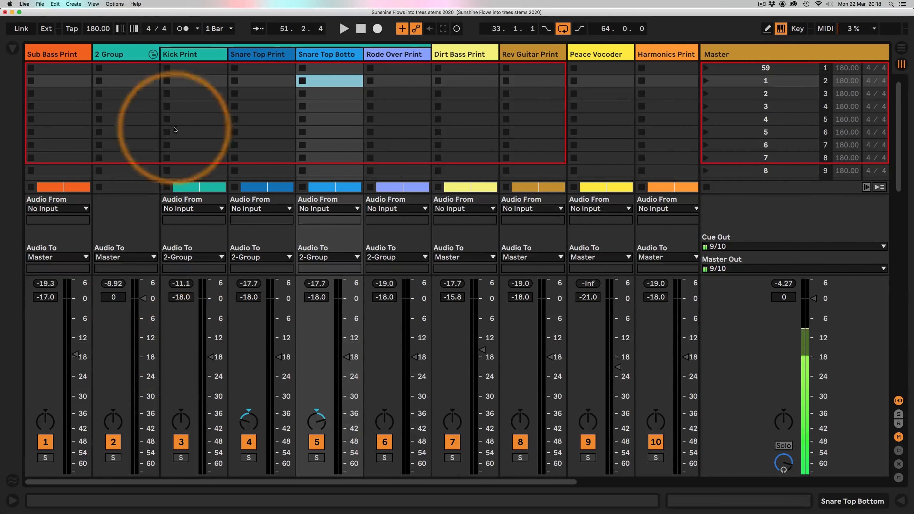
click(153, 54)
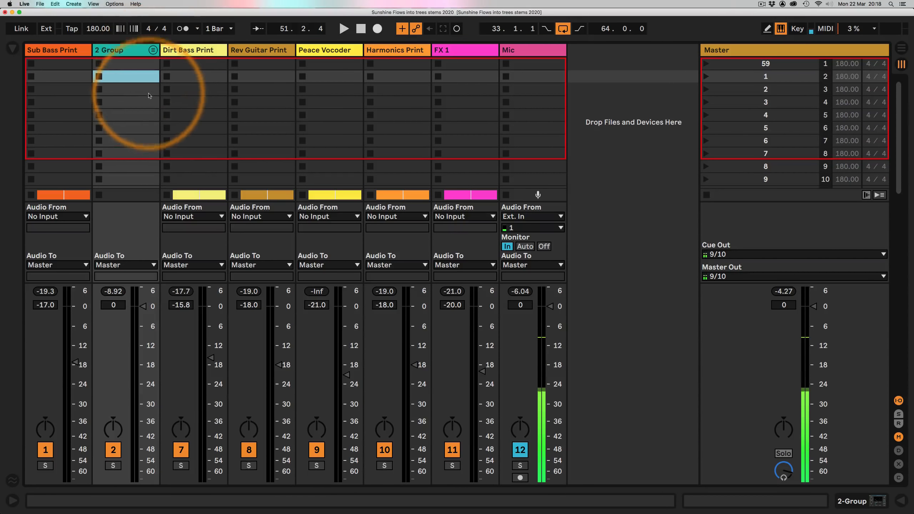